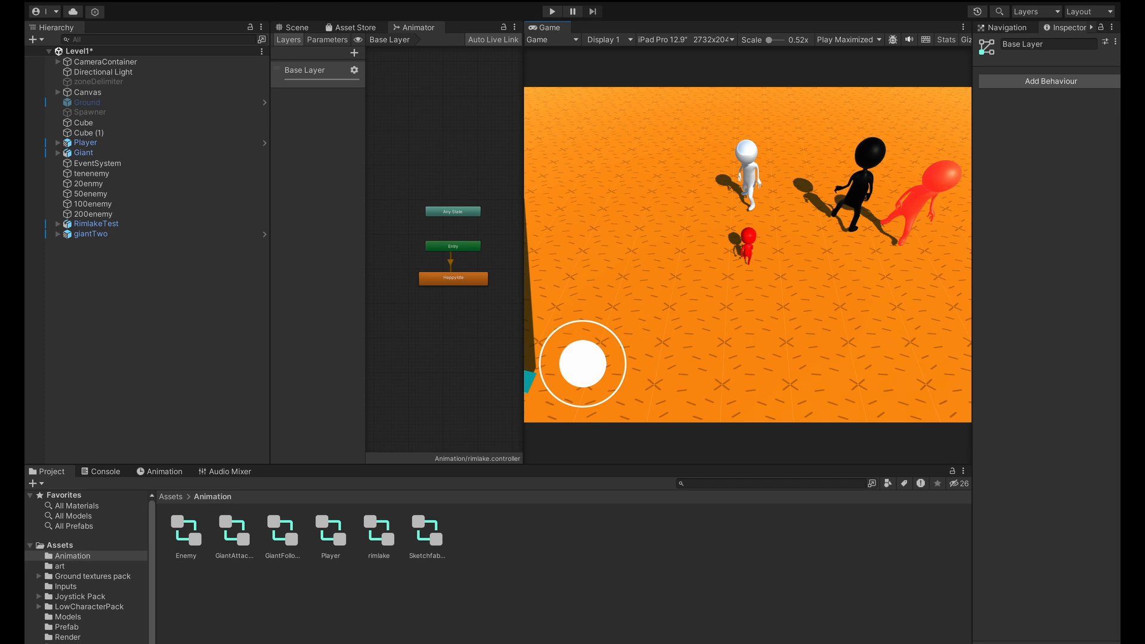
- Set the Y tiling of the earthURP material to 303 and run a short play test of the scene
{"action": "left_click", "coordinate": [110, 132]}
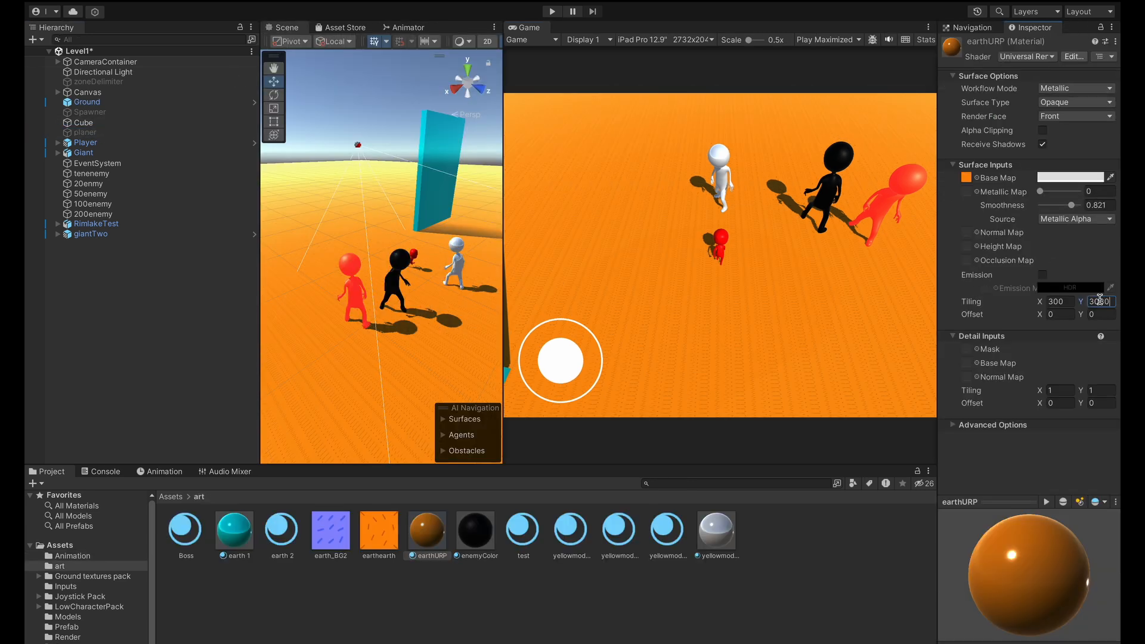
{"action": "key", "text": "BackSpace"}
{"action": "left_click", "coordinate": [552, 12]}
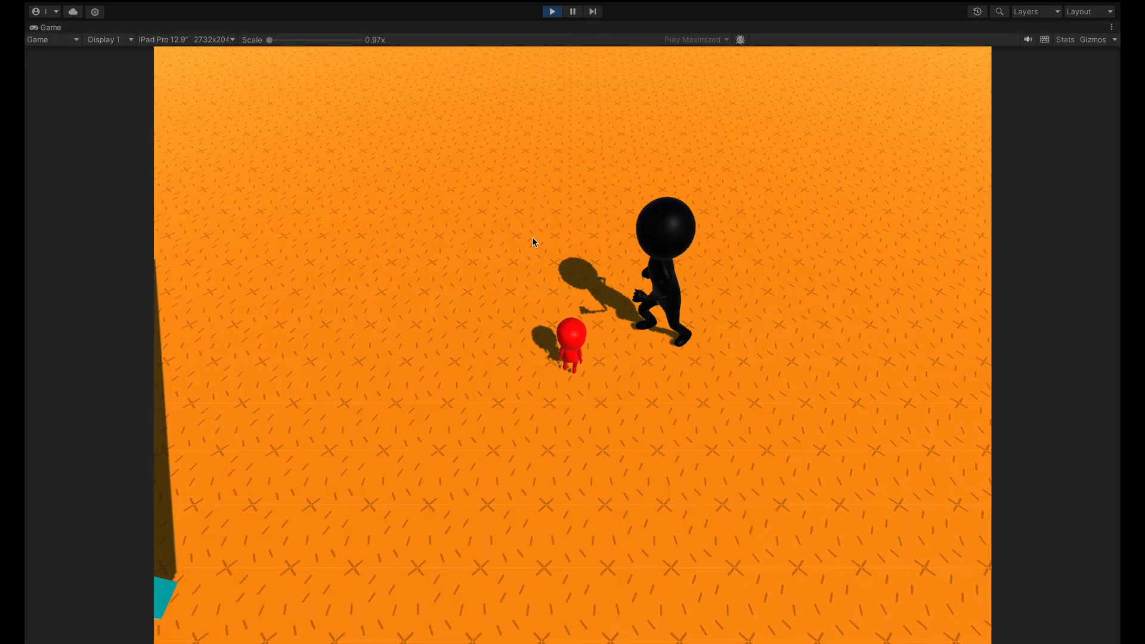
{"action": "left_click", "coordinate": [552, 12]}
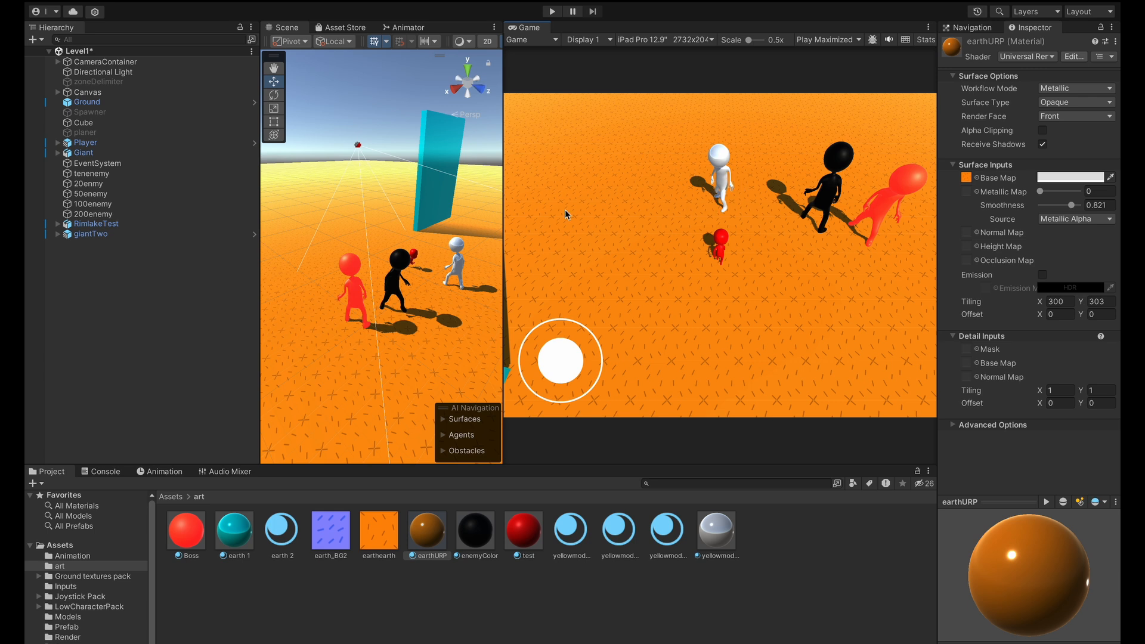
- Deactivate the Giant and giantTwo objects in the scene and play-test with only RimlakeTest and the player active
{"action": "left_click", "coordinate": [166, 235]}
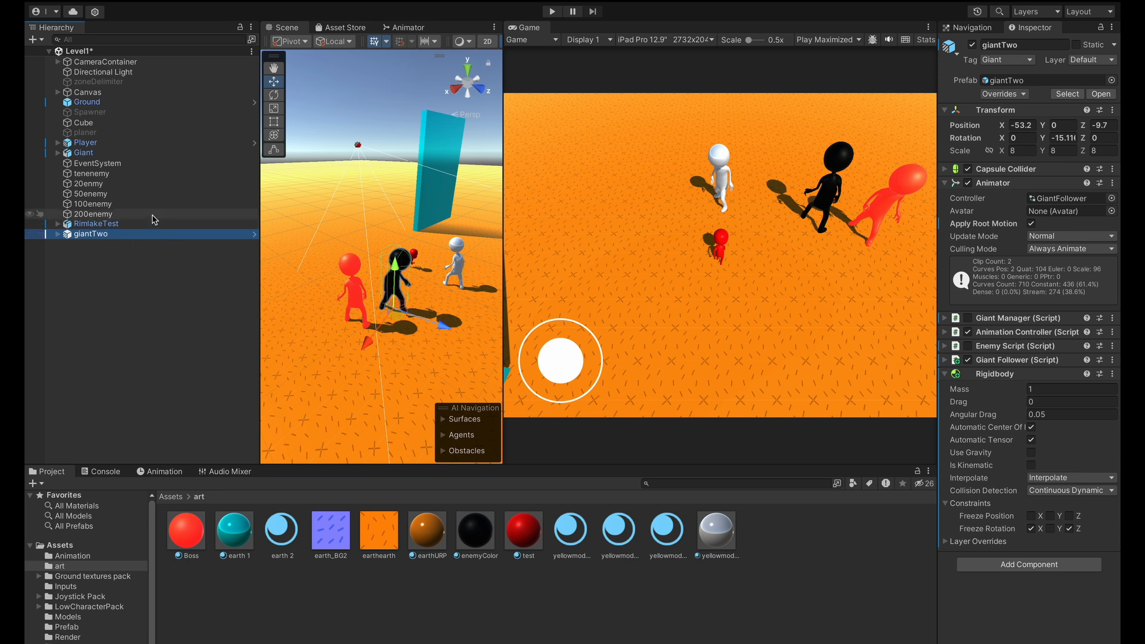
{"action": "left_click", "coordinate": [146, 152]}
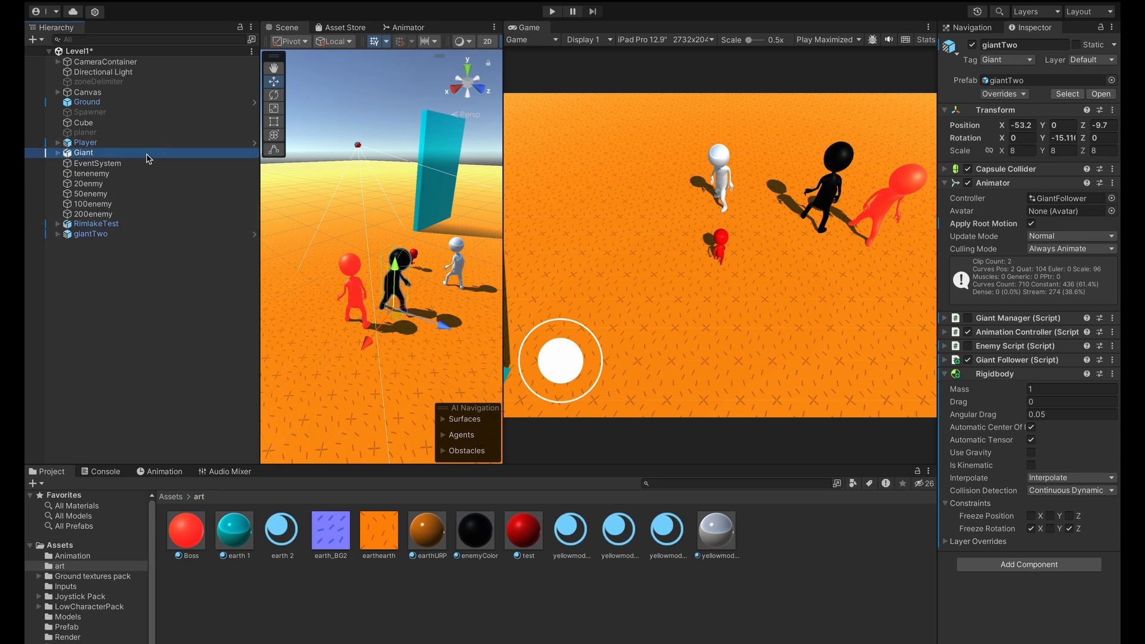
{"action": "left_click", "coordinate": [973, 45]}
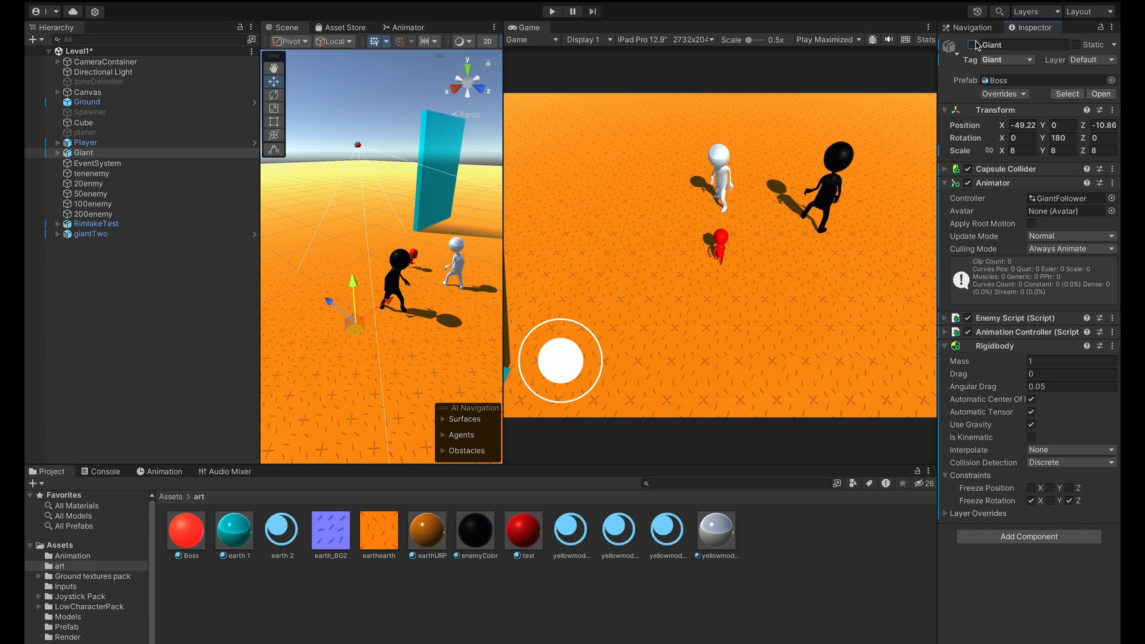
{"action": "left_click", "coordinate": [186, 233]}
{"action": "left_click", "coordinate": [972, 46]}
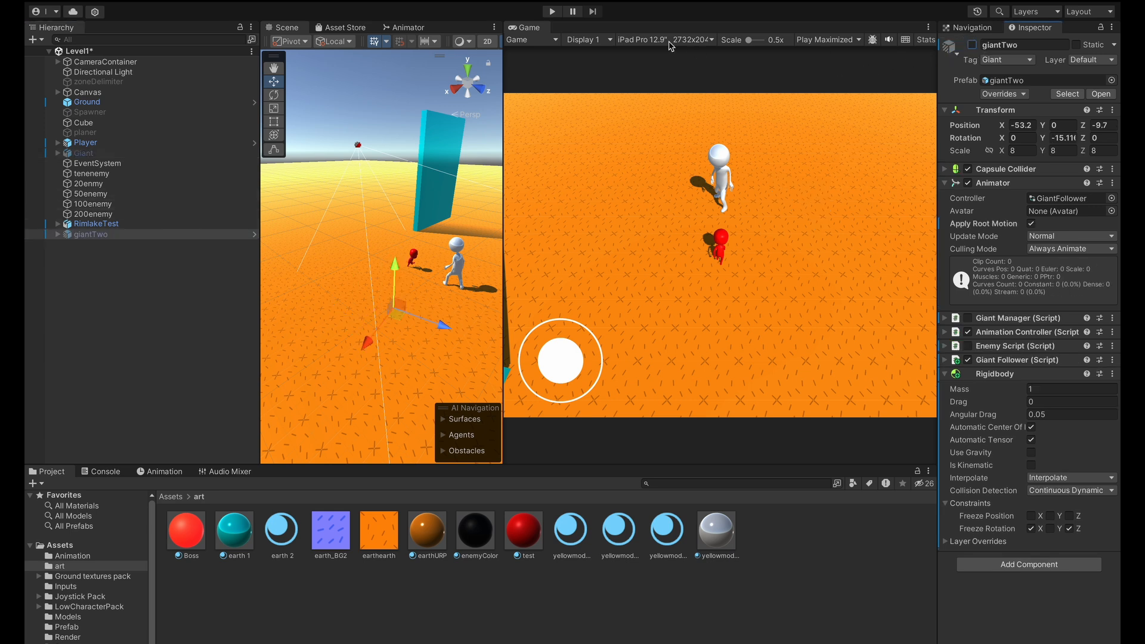
{"action": "left_click", "coordinate": [553, 12]}
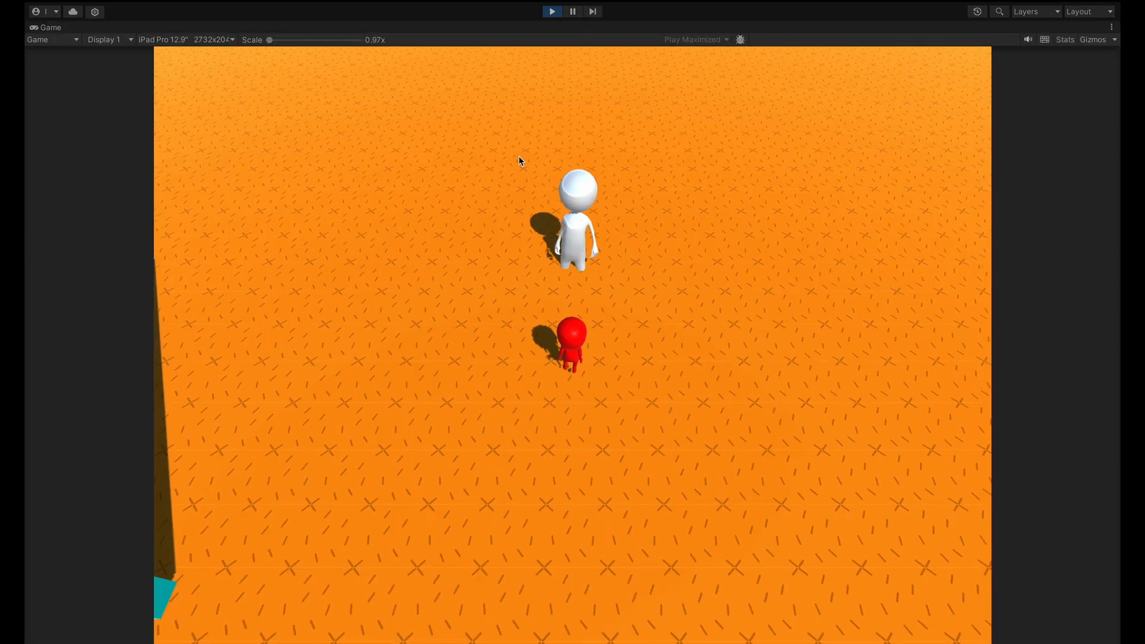
{"action": "left_click", "coordinate": [552, 12]}
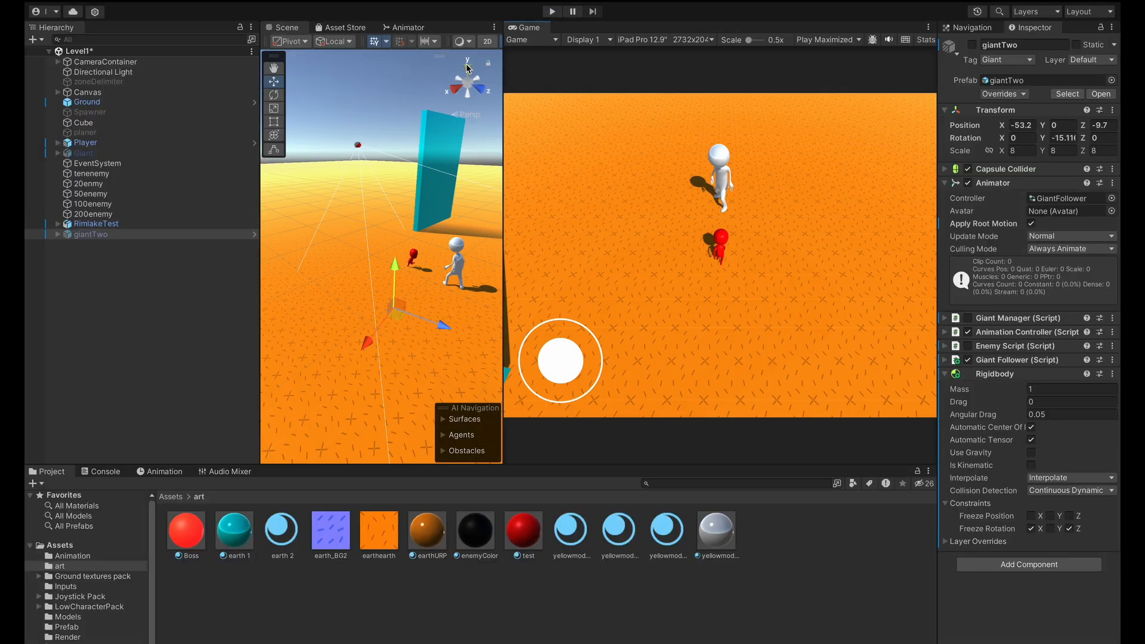
- Turn on Apply Root Motion in RimlakeTest's Animator and play-test the scene
{"action": "left_click", "coordinate": [169, 224]}
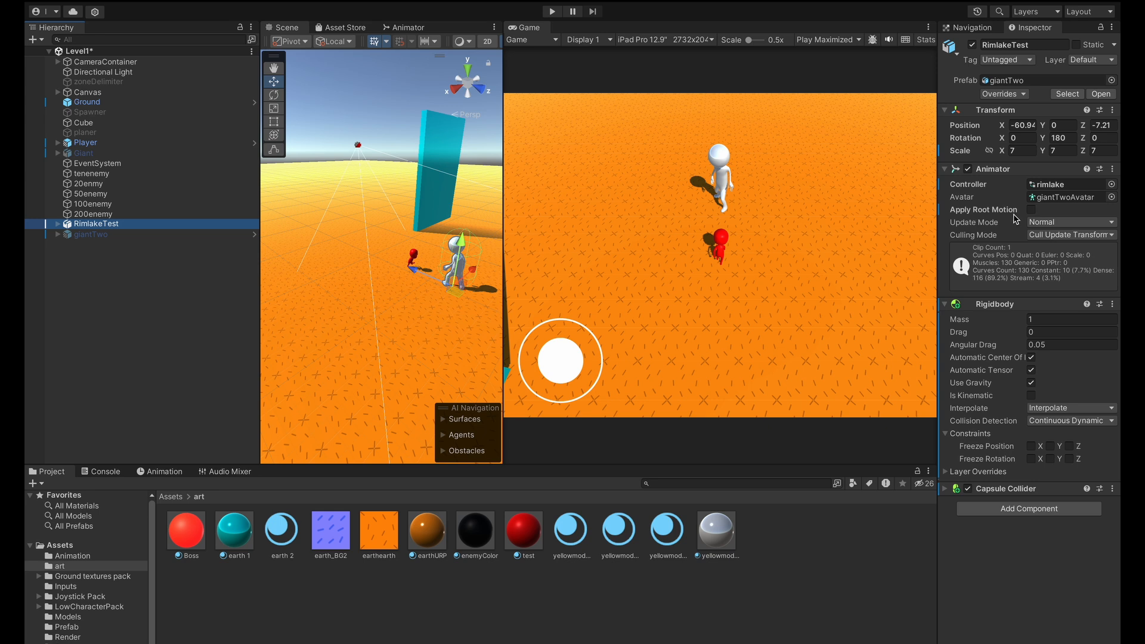
{"action": "left_click", "coordinate": [1031, 210]}
{"action": "left_click", "coordinate": [552, 11]}
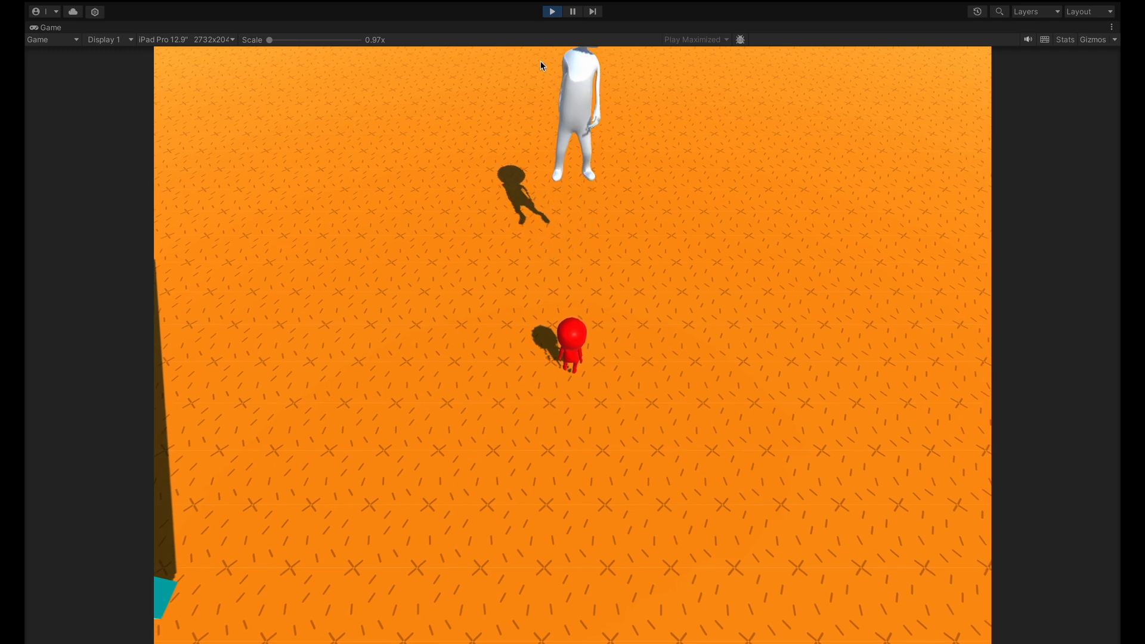
{"action": "left_click", "coordinate": [551, 11]}
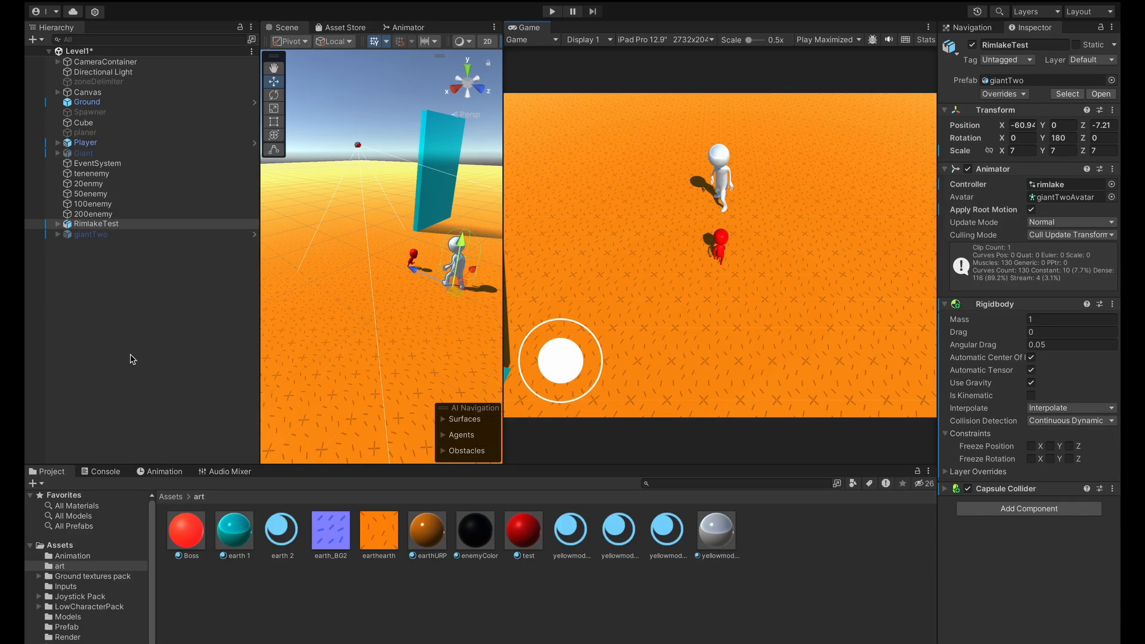
- Trace the mesh of RimlakeTest's Group1 to the giantTwo model and open its idle clip's import settings
{"action": "left_click", "coordinate": [59, 545]}
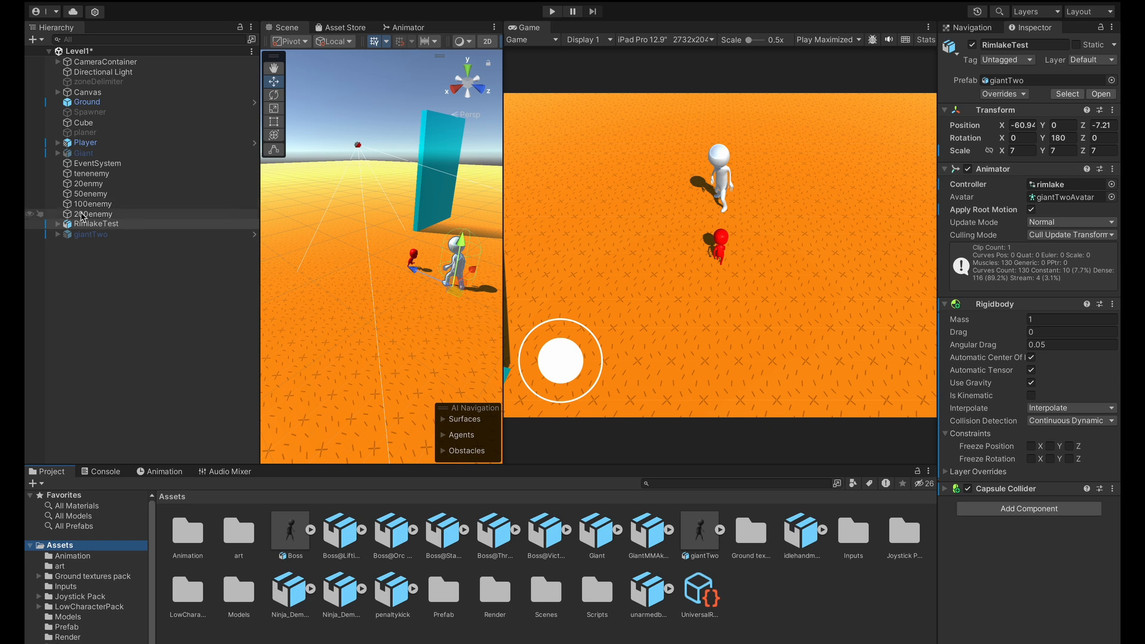
{"action": "left_click", "coordinate": [58, 223]}
{"action": "left_click", "coordinate": [140, 234]}
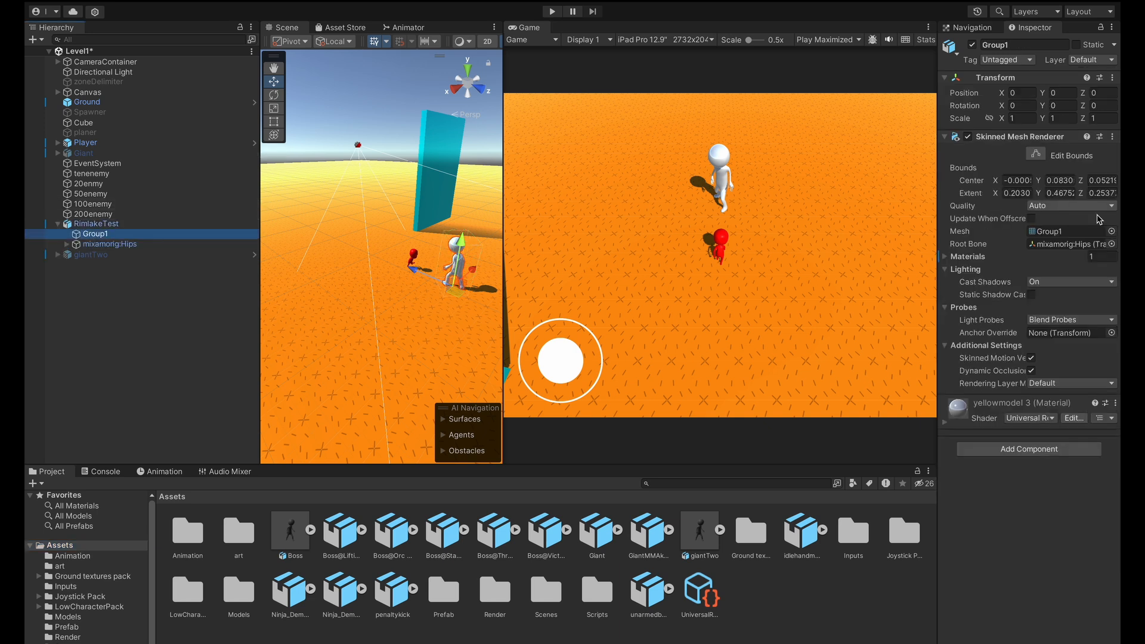
{"action": "left_click", "coordinate": [1056, 232]}
{"action": "left_click", "coordinate": [706, 539]}
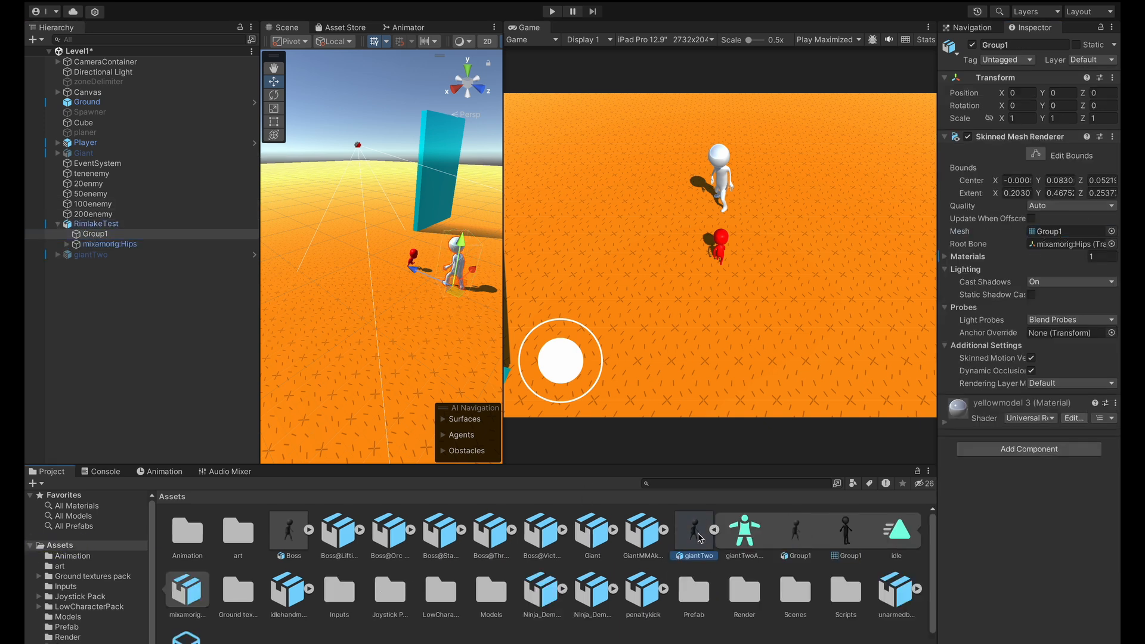
{"action": "scroll", "coordinate": [1029, 329], "scroll_direction": "down", "scroll_amount": 10}
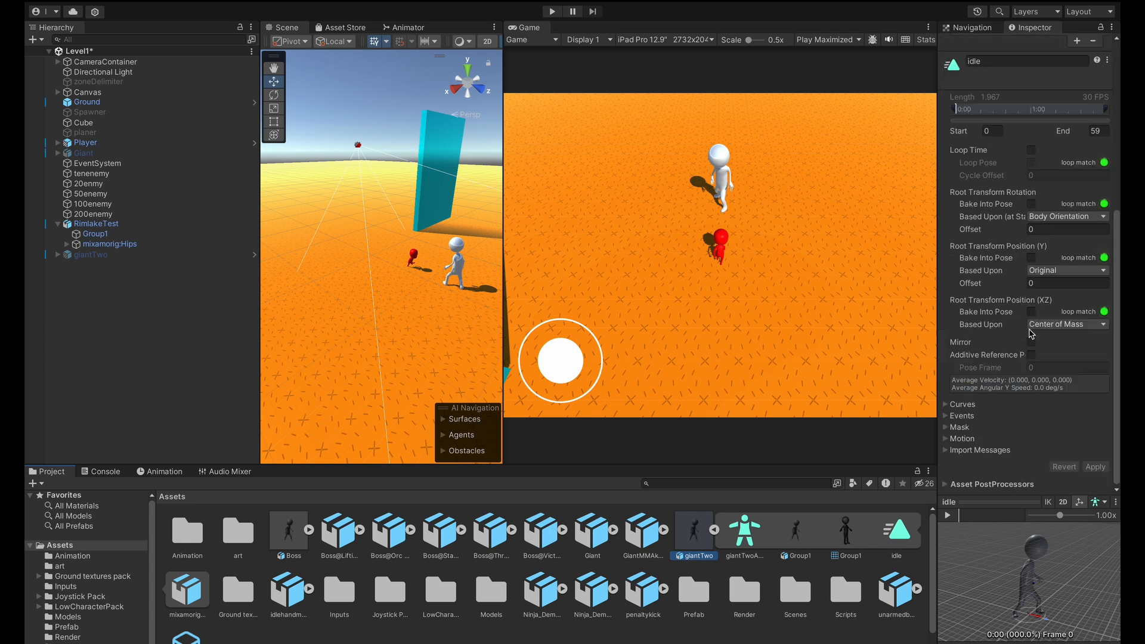
- Enable Bake Into Pose for Root Transform Position (Y) on the idle clip, apply the import settings and play-test
{"action": "left_click_drag", "start_coordinate": [937, 345], "coordinate": [868, 335]}
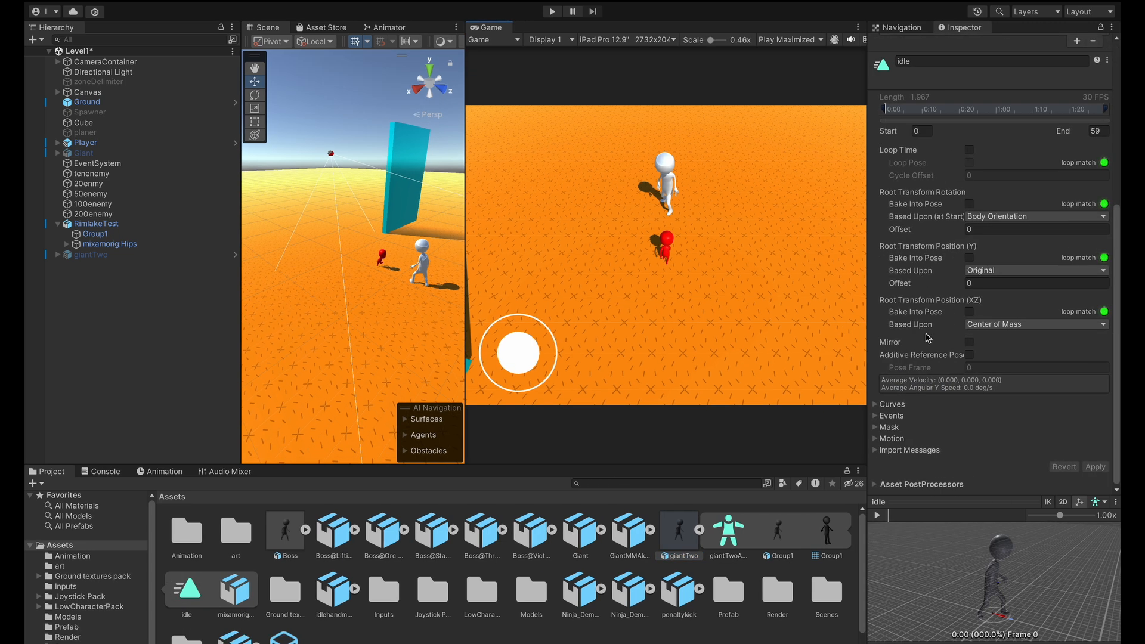
{"action": "left_click", "coordinate": [969, 257]}
{"action": "left_click", "coordinate": [1094, 466]}
{"action": "left_click", "coordinate": [552, 11]}
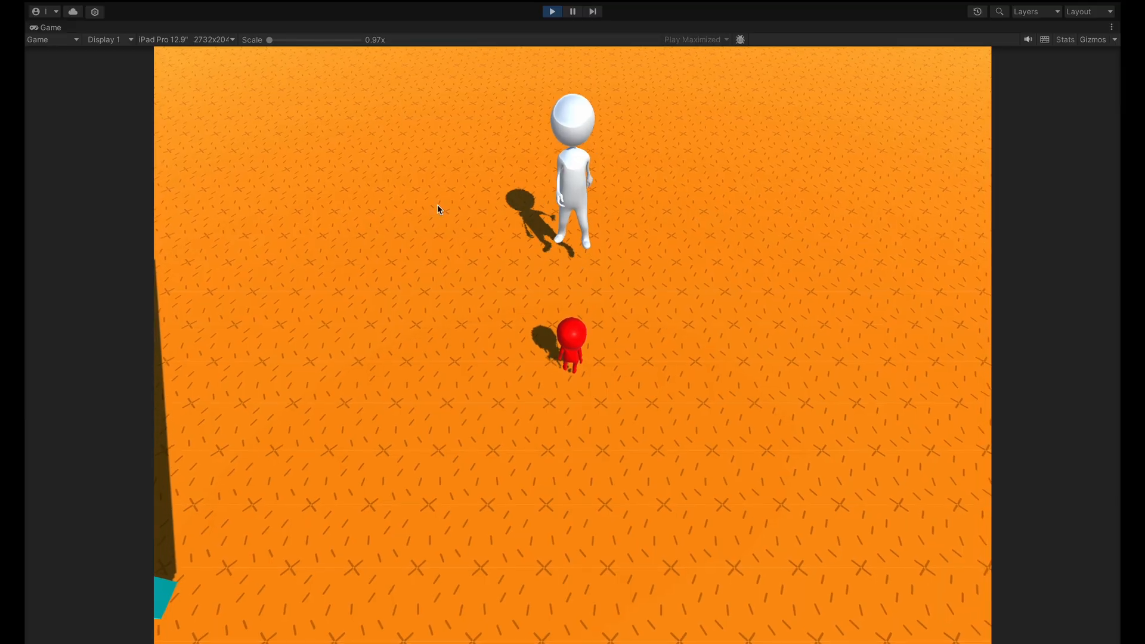
{"action": "left_click", "coordinate": [552, 11]}
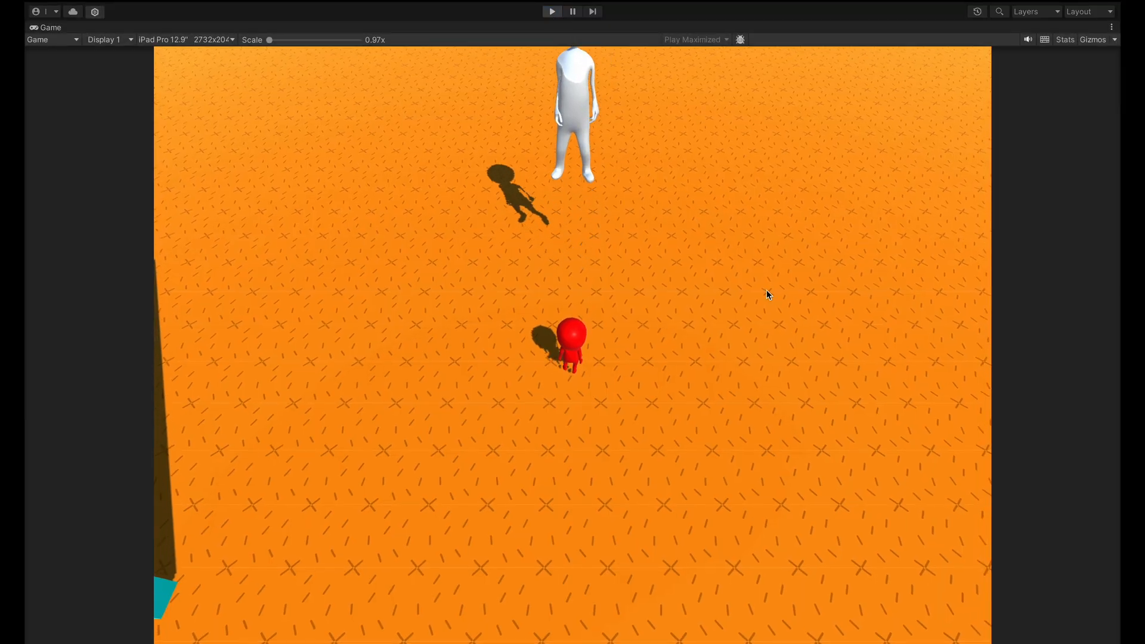
- Turn off Bake Into Pose for Root Transform Position (Y) on the idle clip and apply the import settings
{"action": "scroll", "coordinate": [1004, 370], "scroll_direction": "down", "scroll_amount": 5}
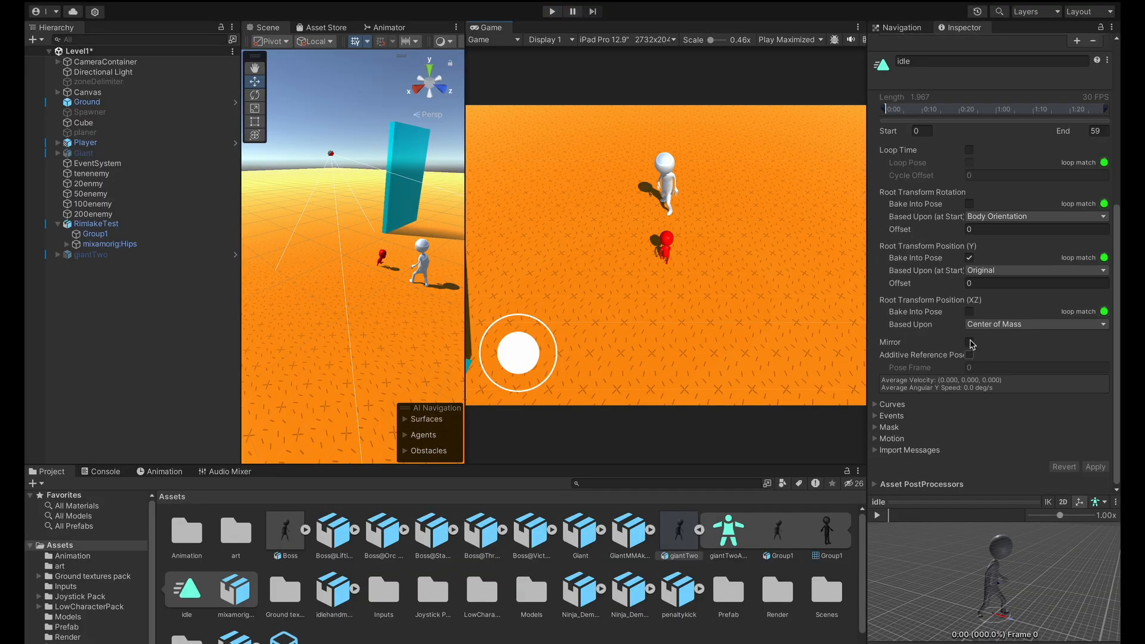
{"action": "left_click", "coordinate": [969, 257]}
{"action": "left_click", "coordinate": [1095, 468]}
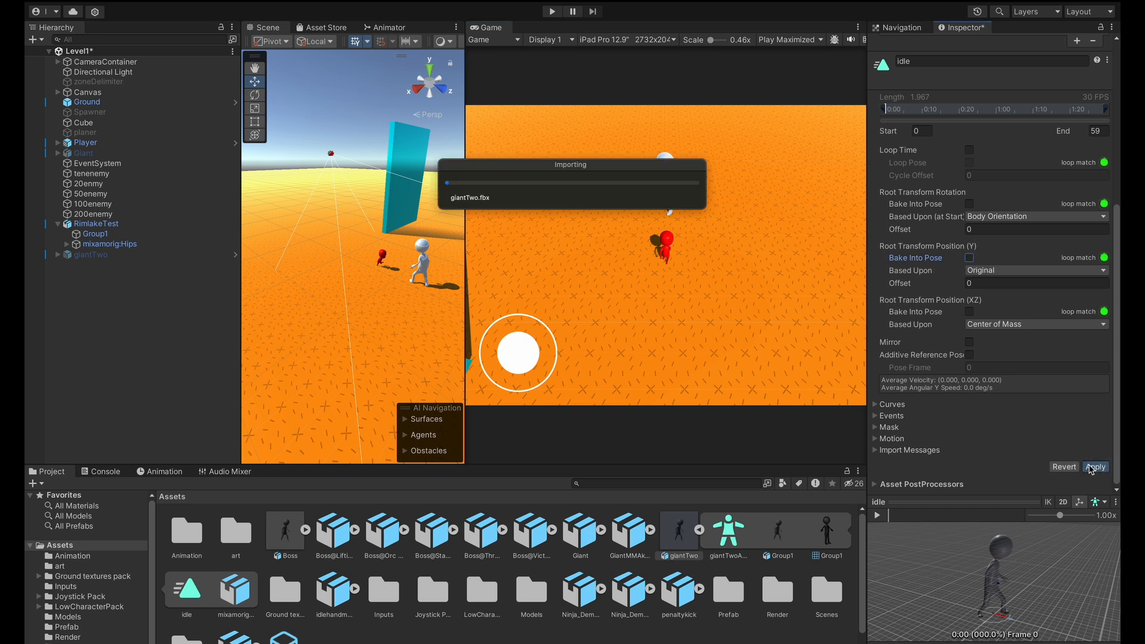
{"action": "left_click_drag", "start_coordinate": [867, 346], "coordinate": [941, 343]}
- Disable Apply Root Motion and the Rigidbody's Use Gravity on RimlakeTest and play-test the scene
{"action": "left_click", "coordinate": [97, 225]}
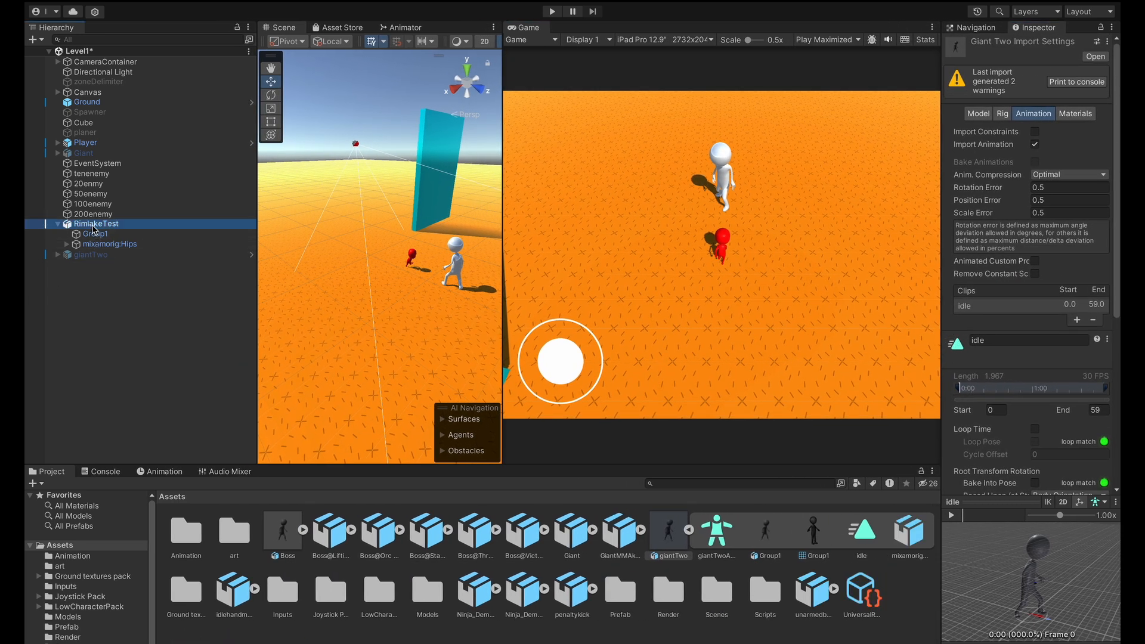
{"action": "left_click", "coordinate": [57, 224]}
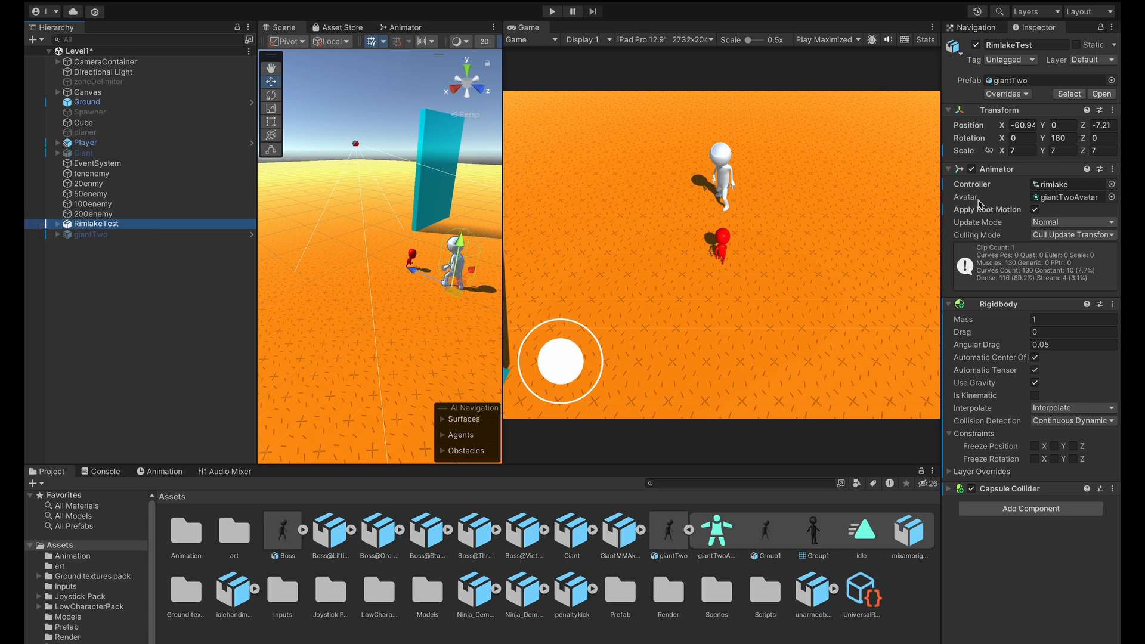
{"action": "left_click", "coordinate": [1034, 209]}
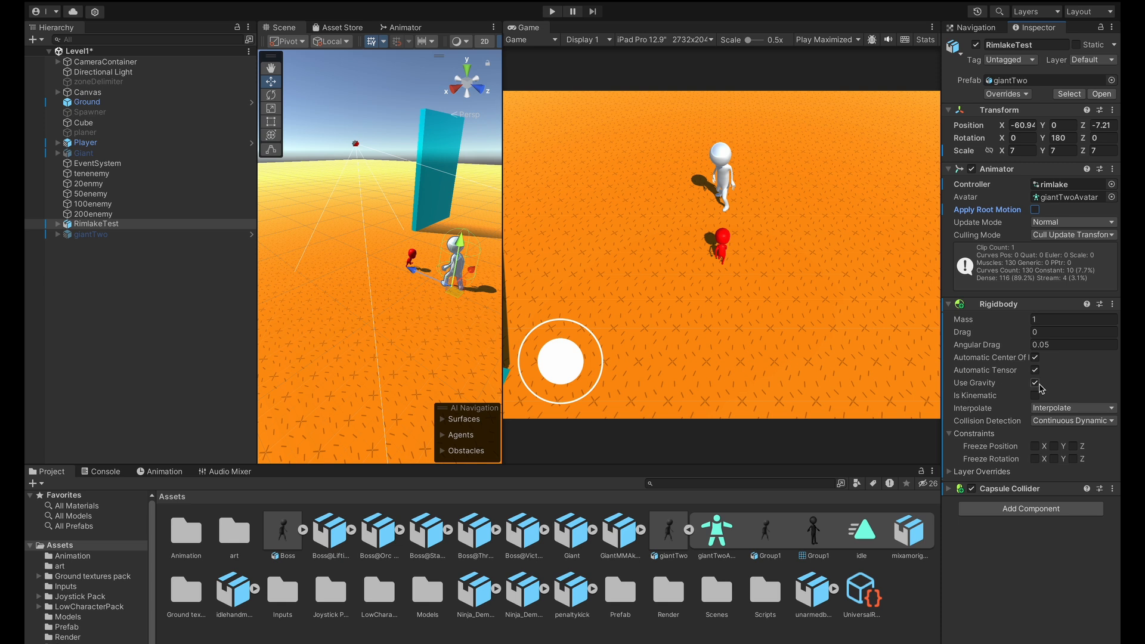
{"action": "left_click", "coordinate": [1035, 384]}
{"action": "left_click", "coordinate": [553, 12]}
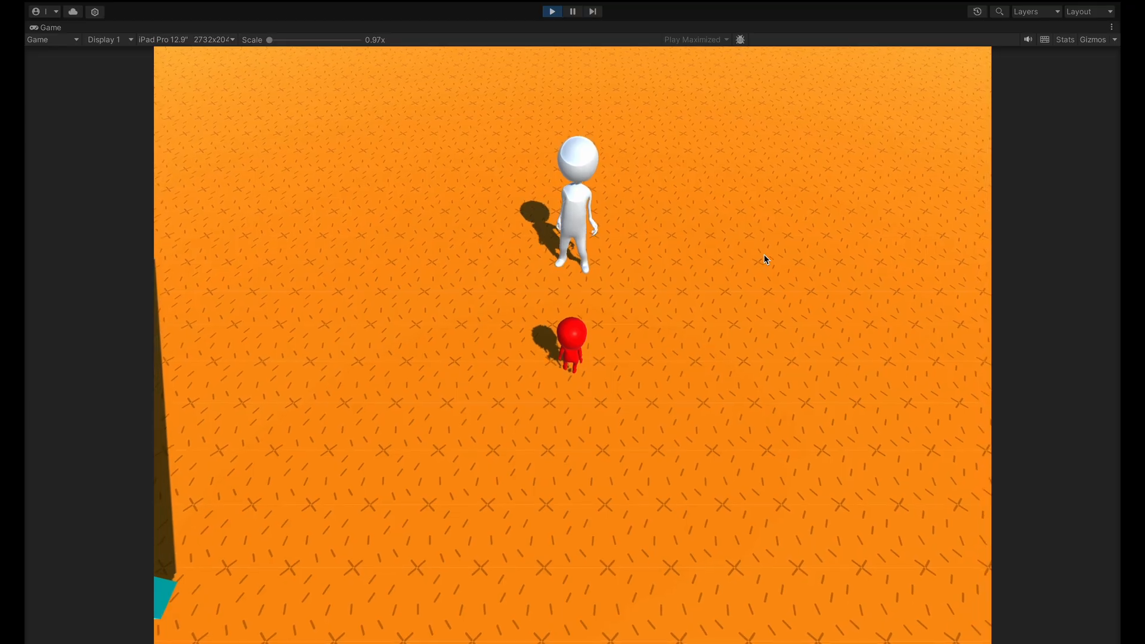
{"action": "left_click", "coordinate": [552, 12]}
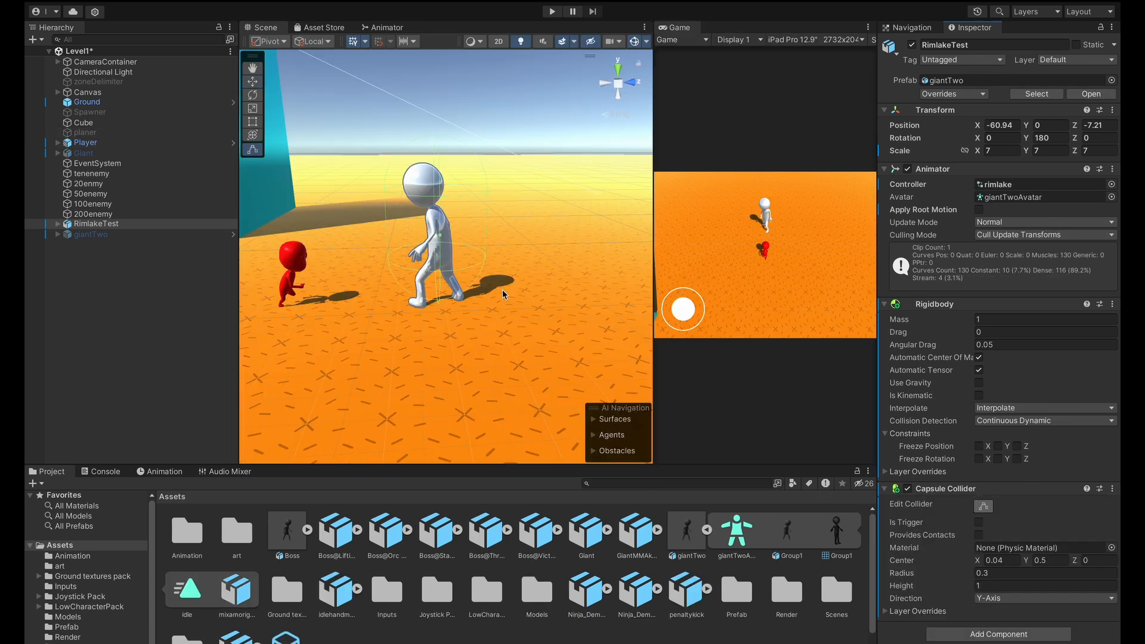
- Exit collider editing on RimlakeTest's capsule and play-test with Convex turned off on the Ground's Mesh Collider
{"action": "scroll", "coordinate": [456, 343], "scroll_direction": "up", "scroll_amount": 5}
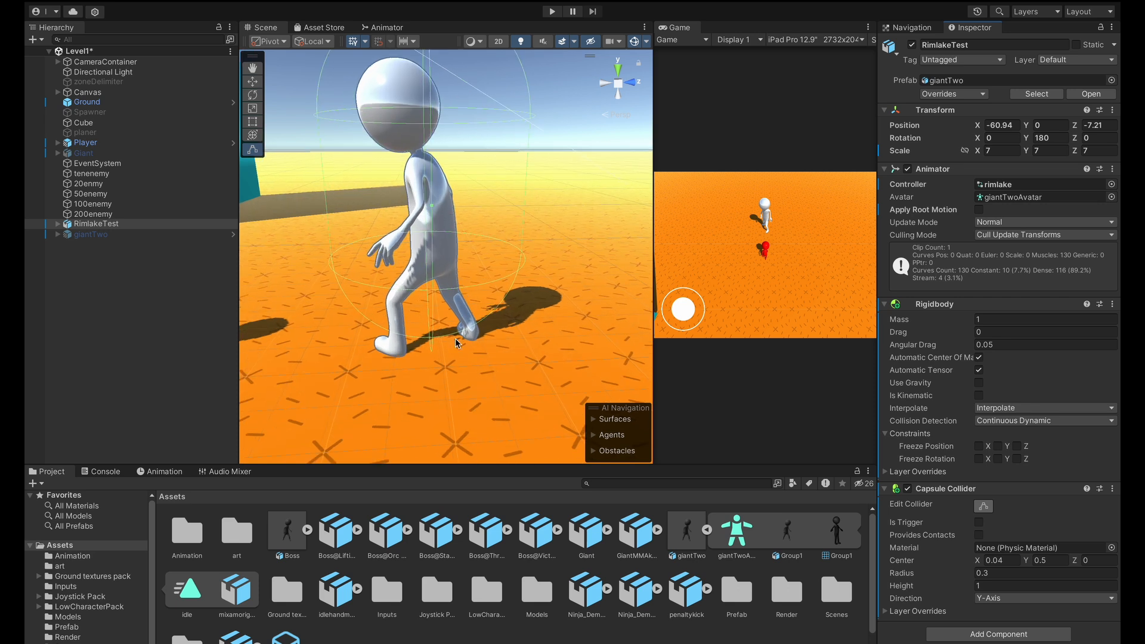
{"action": "left_click", "coordinate": [984, 506]}
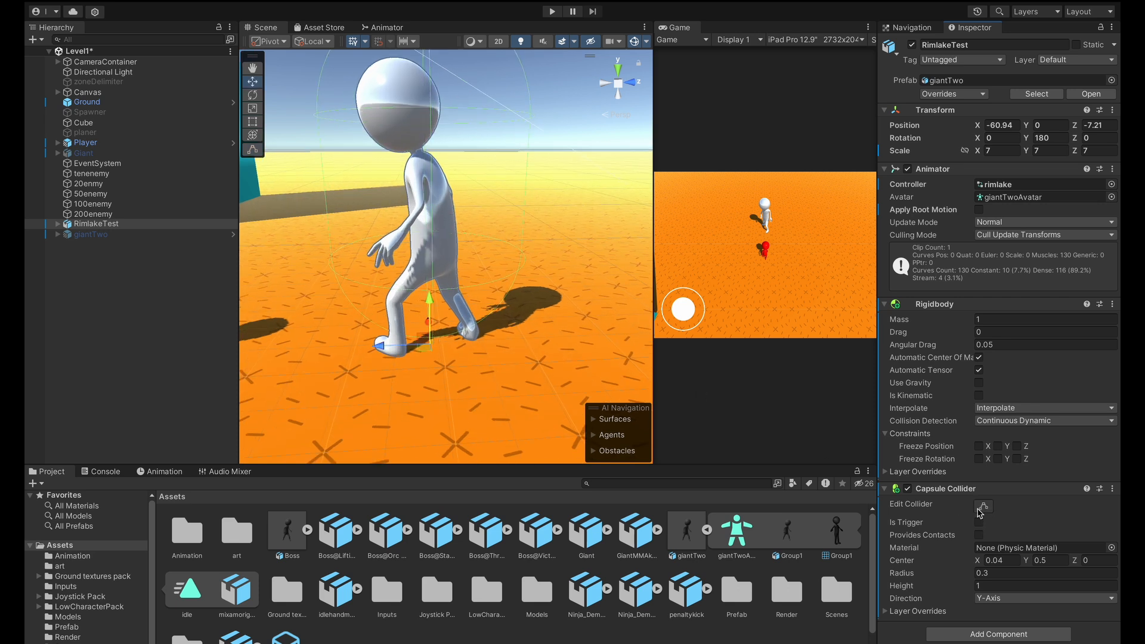
{"action": "left_click", "coordinate": [113, 102]}
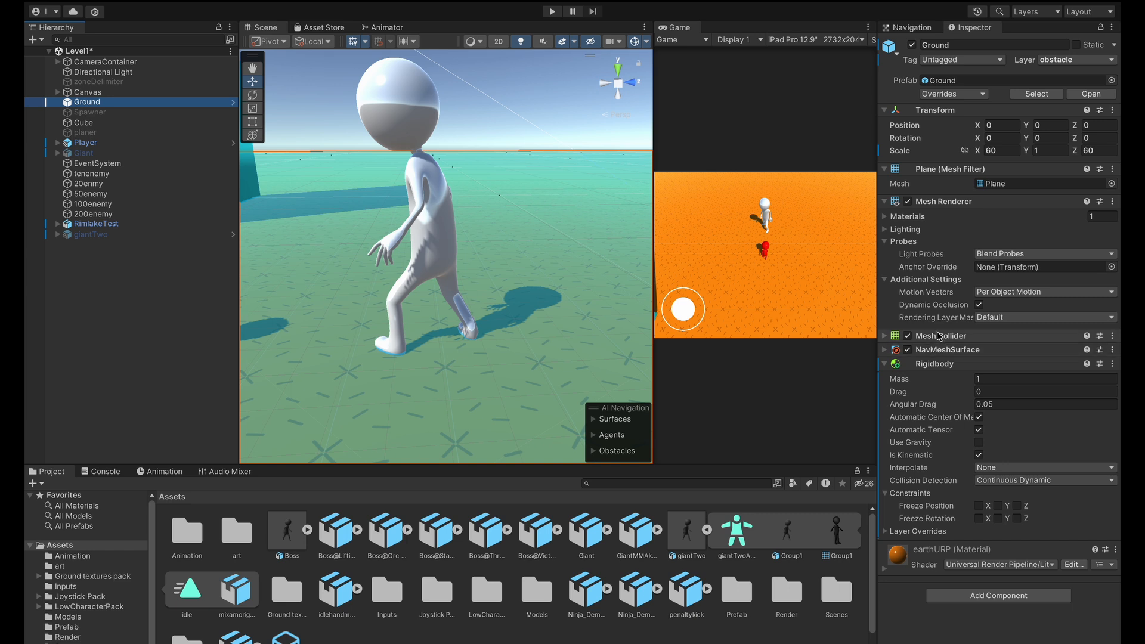
{"action": "left_click", "coordinate": [885, 336]}
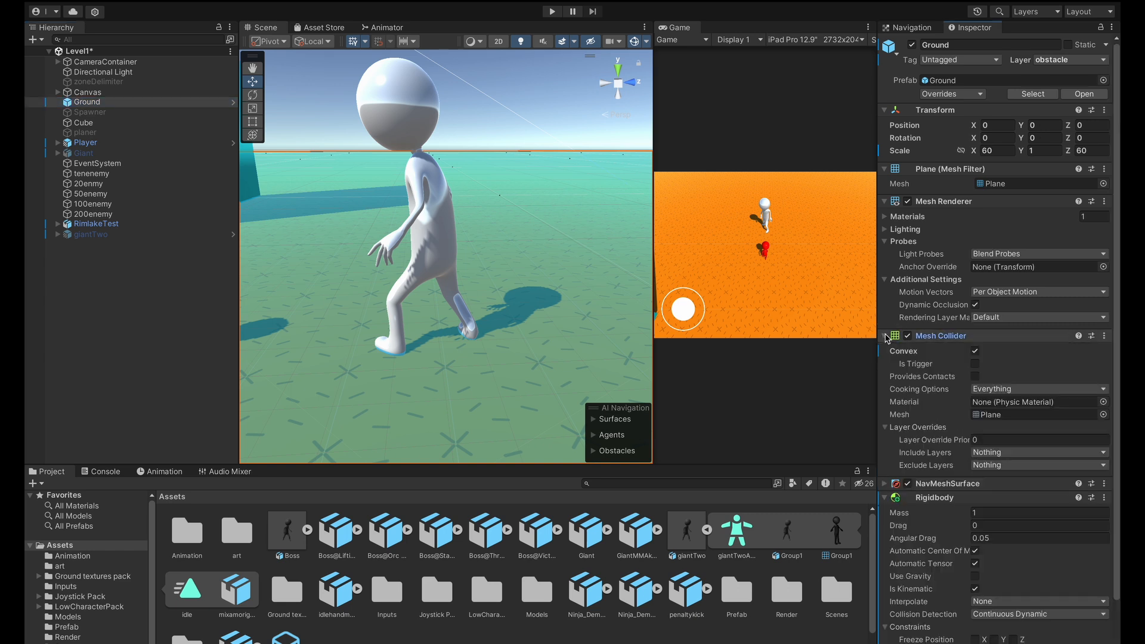
{"action": "left_click", "coordinate": [975, 351]}
{"action": "left_click", "coordinate": [553, 12]}
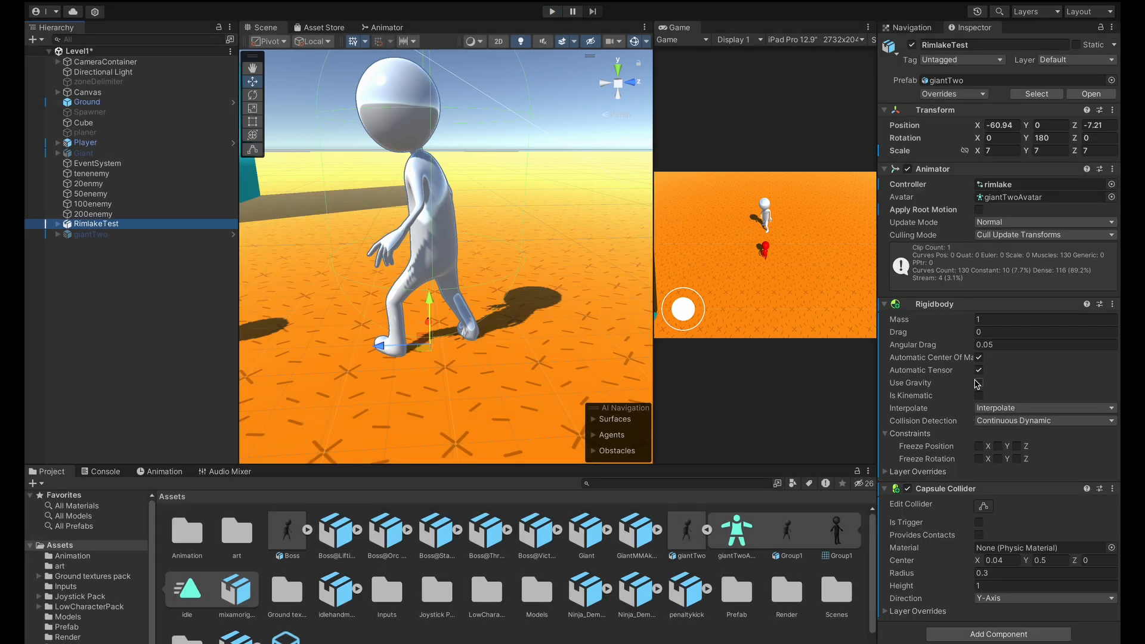
- Turn on Use Gravity in RimlakeTest's Rigidbody and play-test the scene
{"action": "left_click", "coordinate": [977, 383]}
{"action": "left_click", "coordinate": [553, 11]}
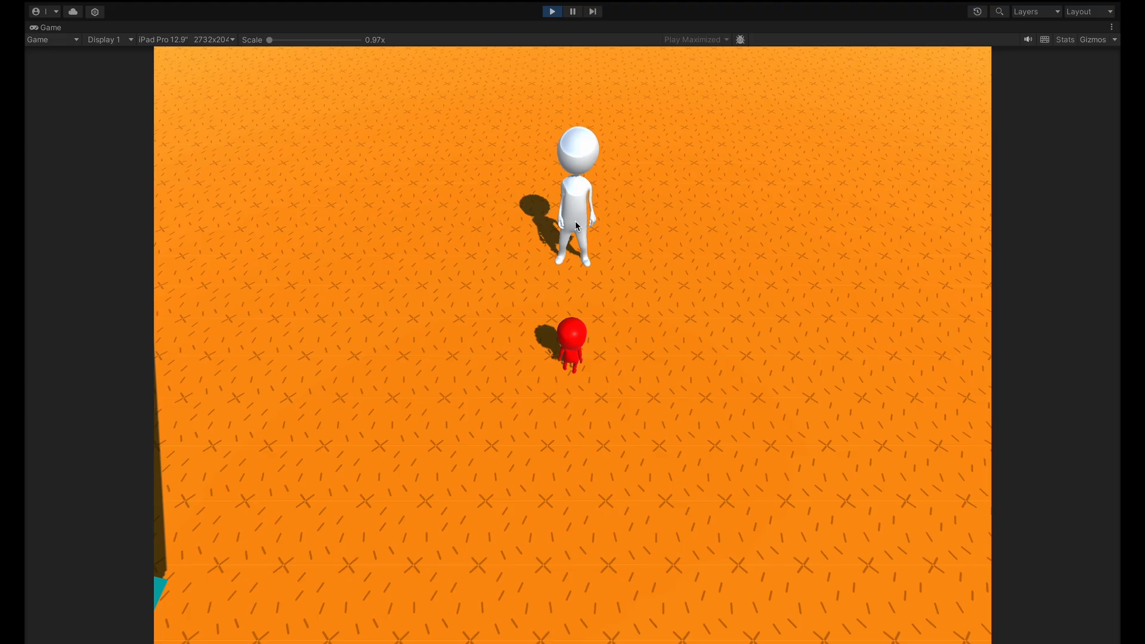
{"action": "left_click", "coordinate": [552, 11]}
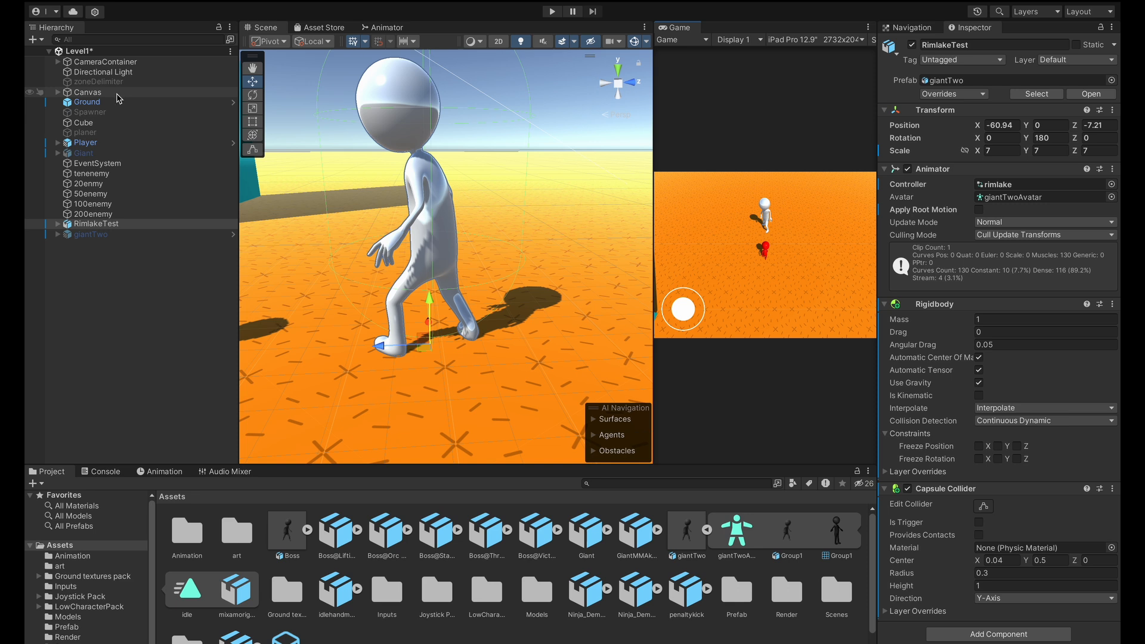
- Deactivate the Ground object and activate the planer object in its place as the floor
{"action": "left_click", "coordinate": [119, 102]}
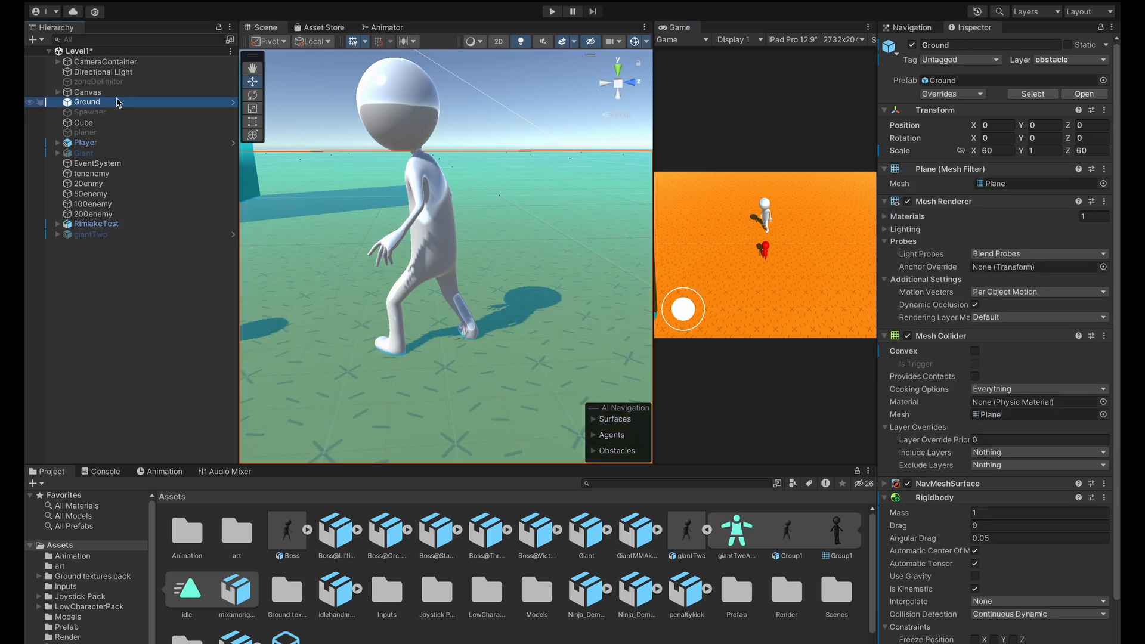
{"action": "left_click", "coordinate": [913, 44]}
{"action": "left_click", "coordinate": [115, 113]}
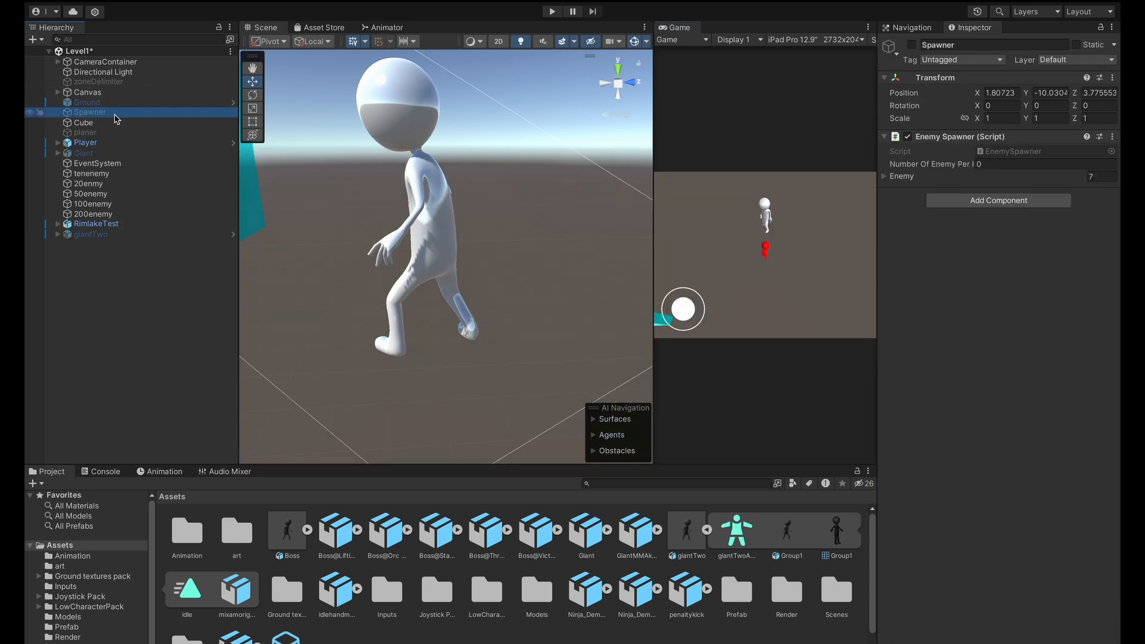
{"action": "left_click", "coordinate": [110, 132]}
{"action": "left_click", "coordinate": [911, 45]}
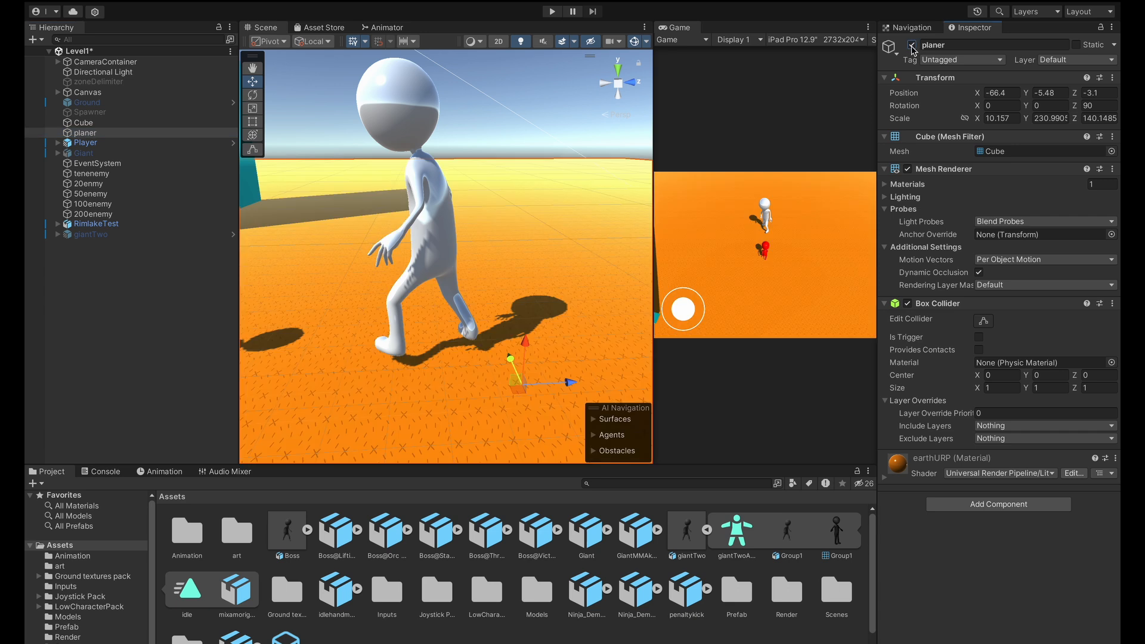
- Set the surface tiling of the earthURP material in the art folder to X 60 and Y 60
{"action": "scroll", "coordinate": [460, 266], "scroll_direction": "up", "scroll_amount": 2}
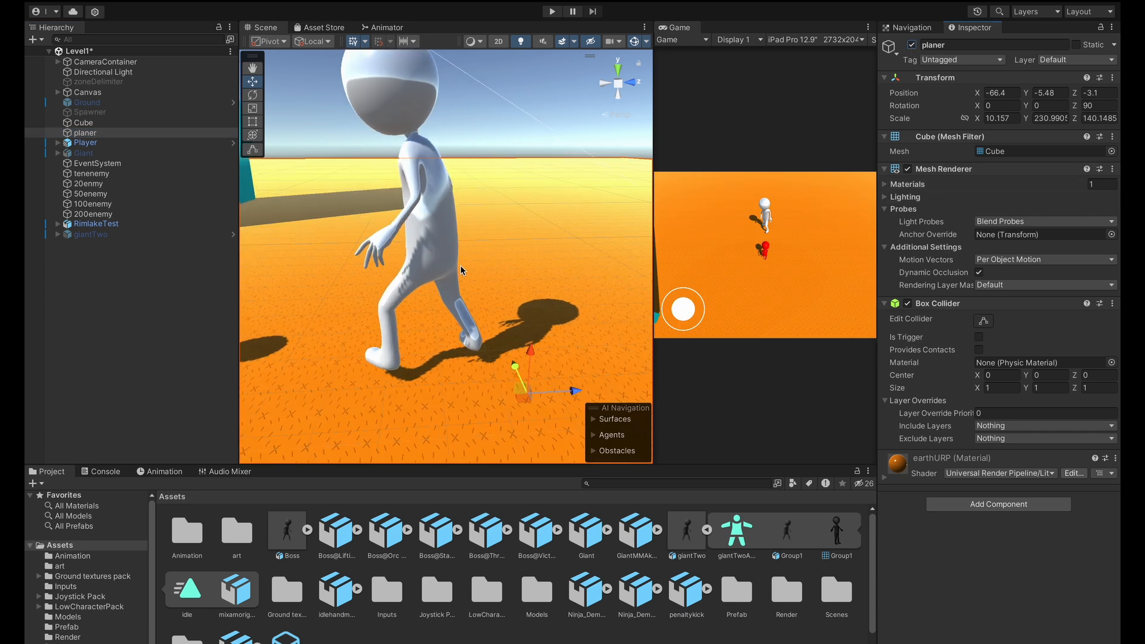
{"action": "scroll", "coordinate": [462, 262], "scroll_direction": "down", "scroll_amount": 8}
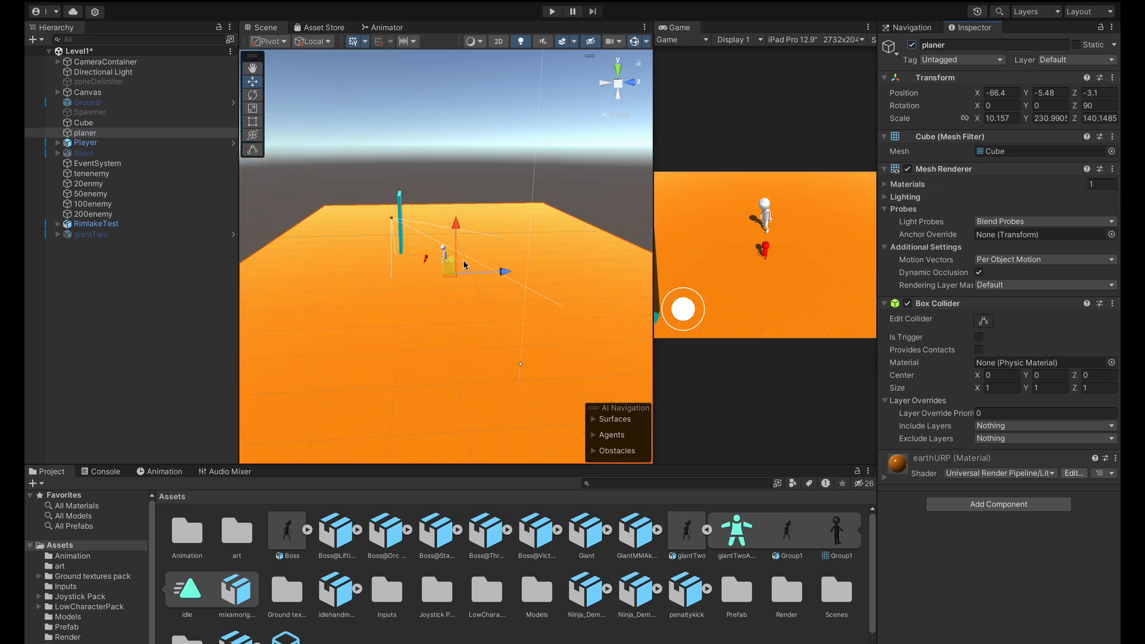
{"action": "scroll", "coordinate": [464, 264], "scroll_direction": "down", "scroll_amount": 5}
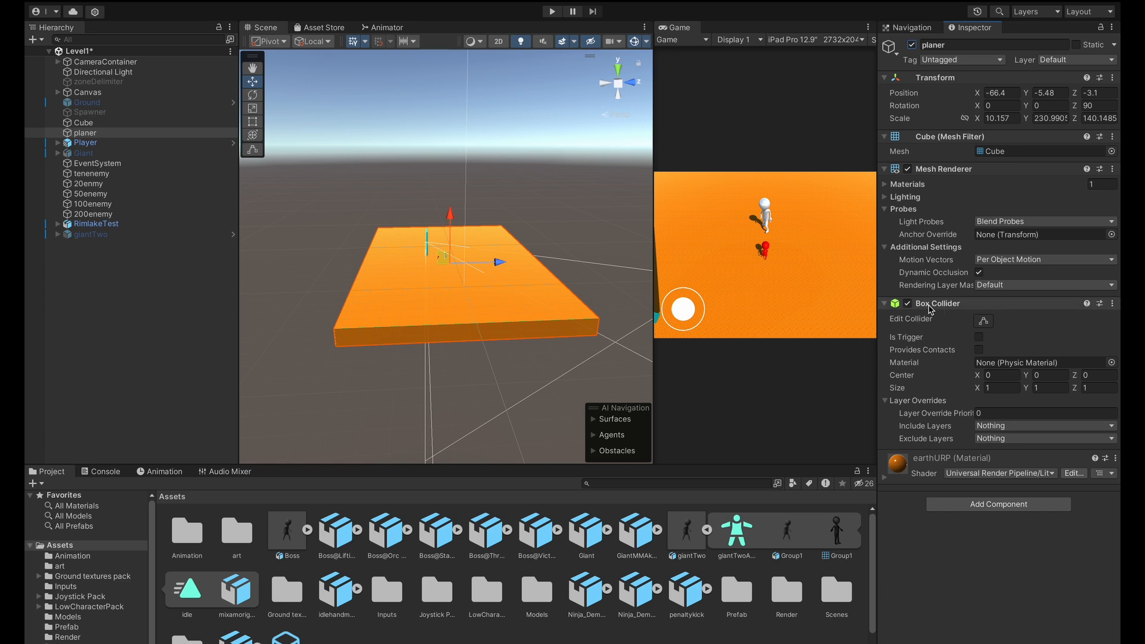
{"action": "scroll", "coordinate": [431, 309], "scroll_direction": "up", "scroll_amount": 8}
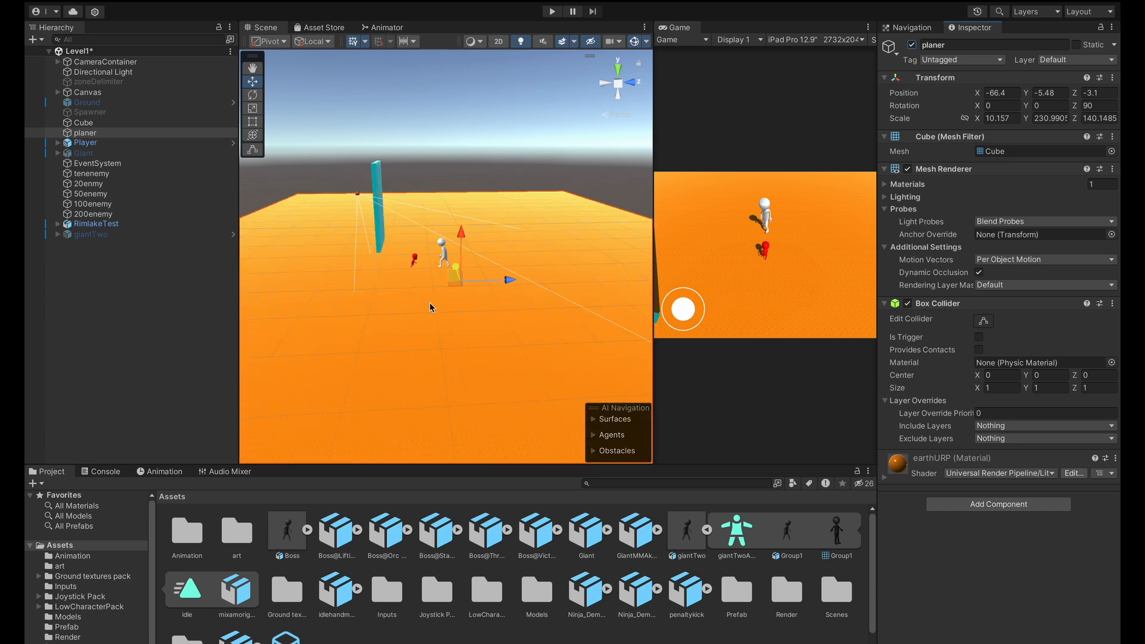
{"action": "scroll", "coordinate": [432, 309], "scroll_direction": "up", "scroll_amount": 8}
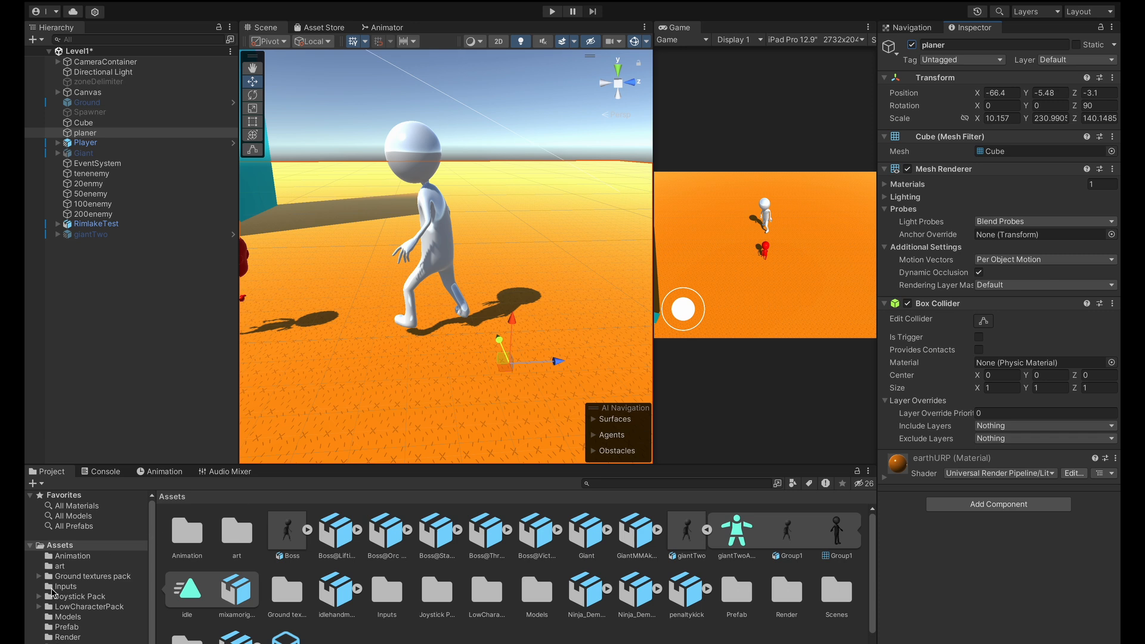
{"action": "left_click", "coordinate": [80, 565]}
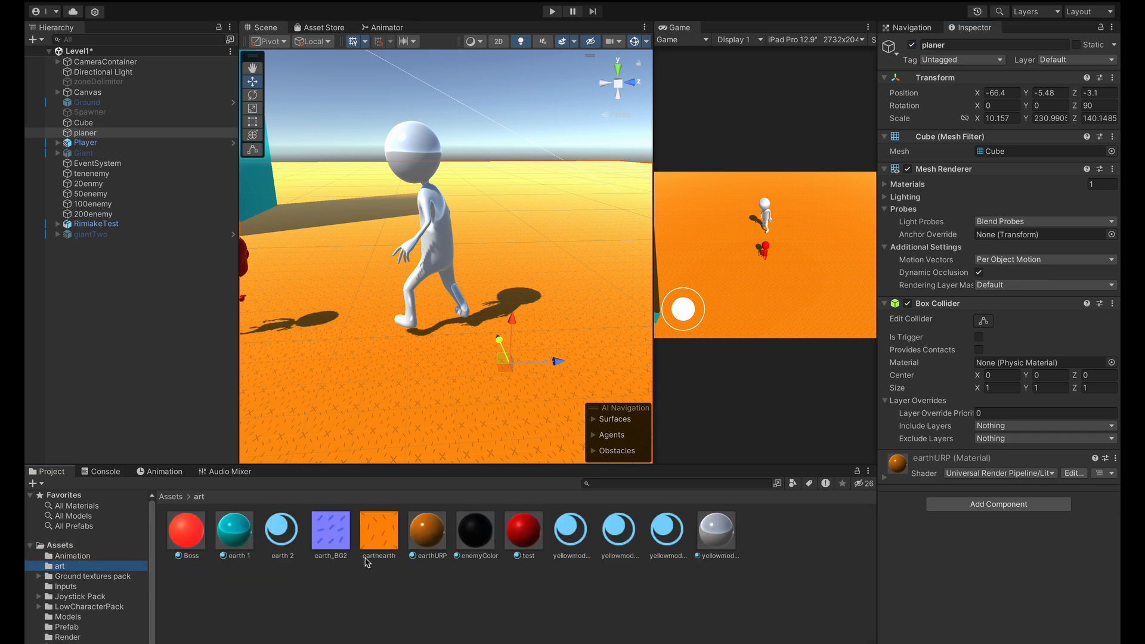
{"action": "left_click", "coordinate": [442, 534]}
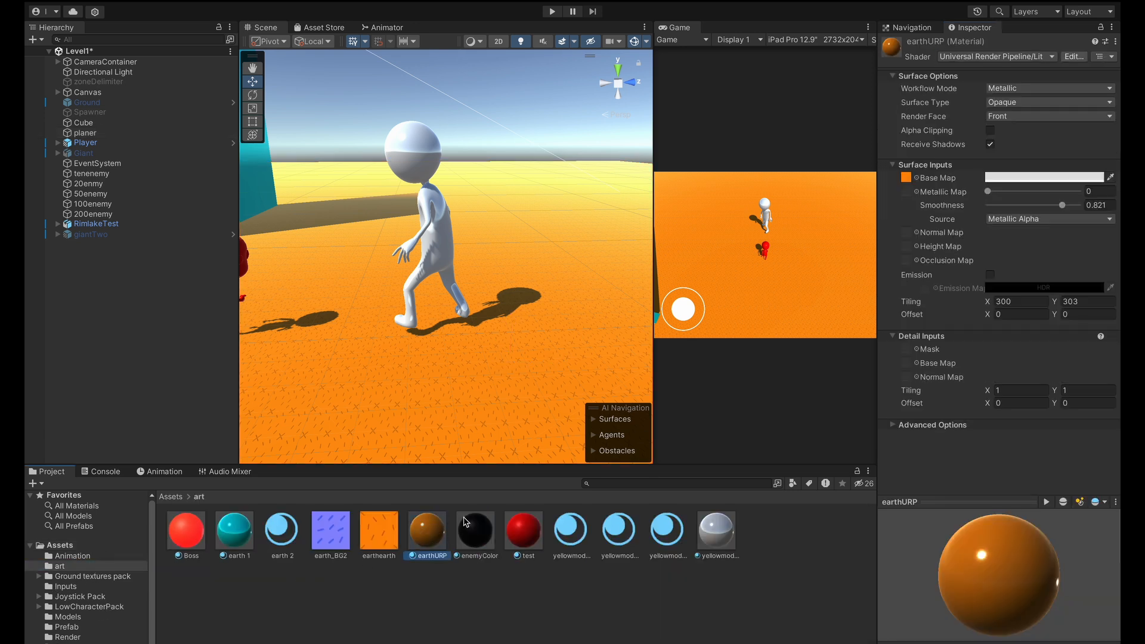
{"action": "left_click", "coordinate": [1022, 303]}
{"action": "type", "text": "60"}
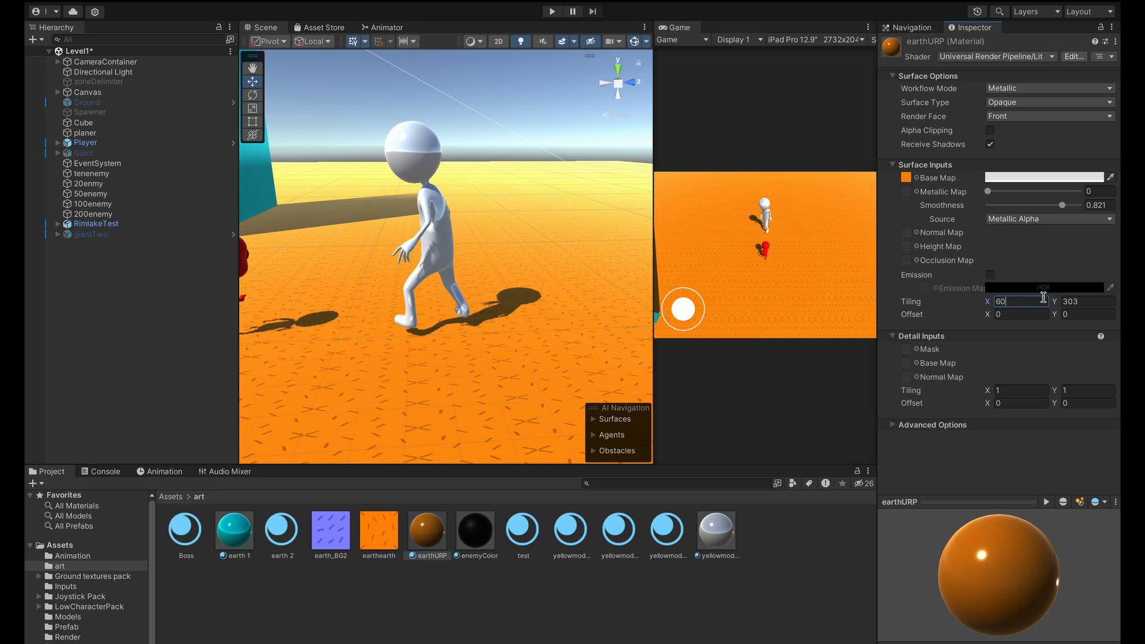
{"action": "left_click", "coordinate": [1085, 300]}
{"action": "type", "text": "60"}
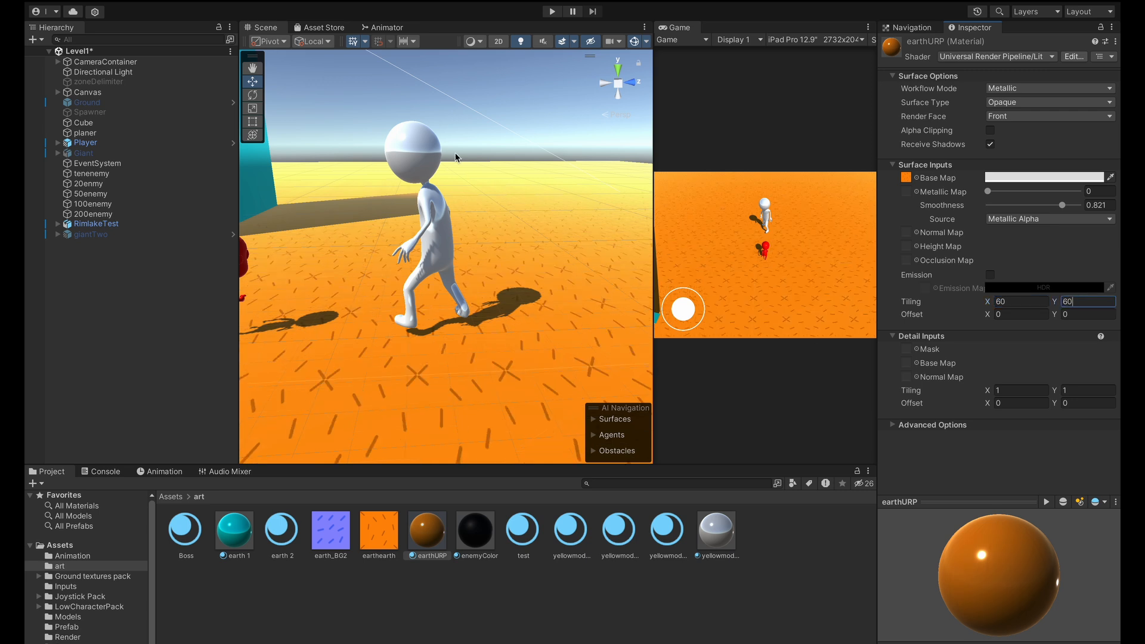
- Play-test the scene on the planer floor, moving the player around near the giant, and stop the test
{"action": "left_click", "coordinate": [552, 11]}
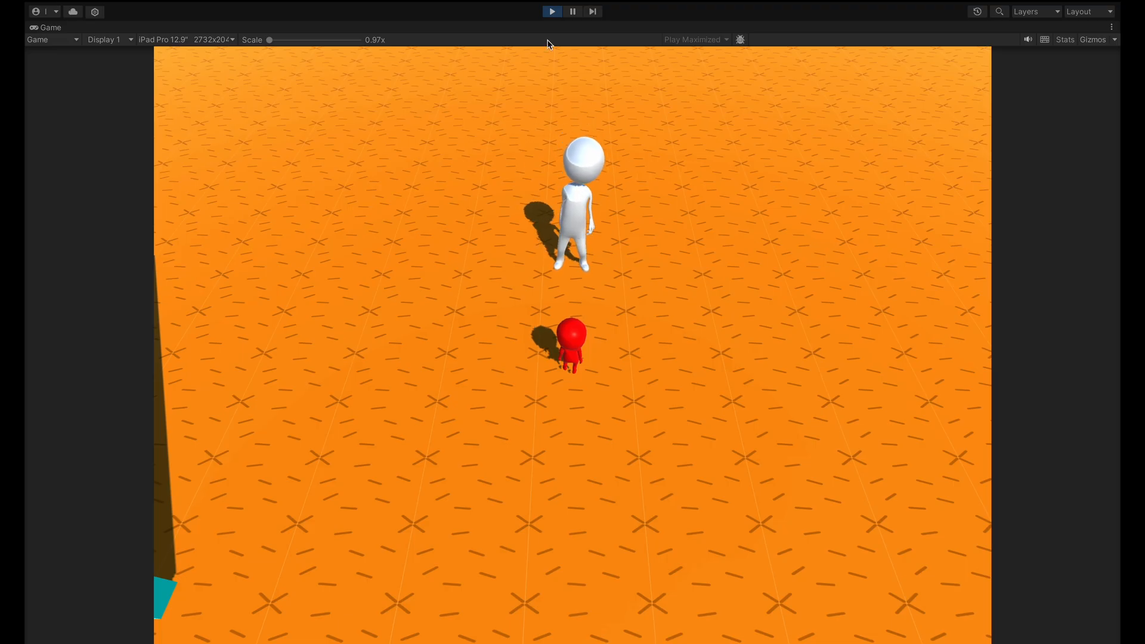
{"action": "left_click_drag", "start_coordinate": [599, 399], "coordinate": [733, 395]}
{"action": "left_click_drag", "start_coordinate": [666, 480], "coordinate": [663, 508]}
{"action": "left_click", "coordinate": [550, 14]}
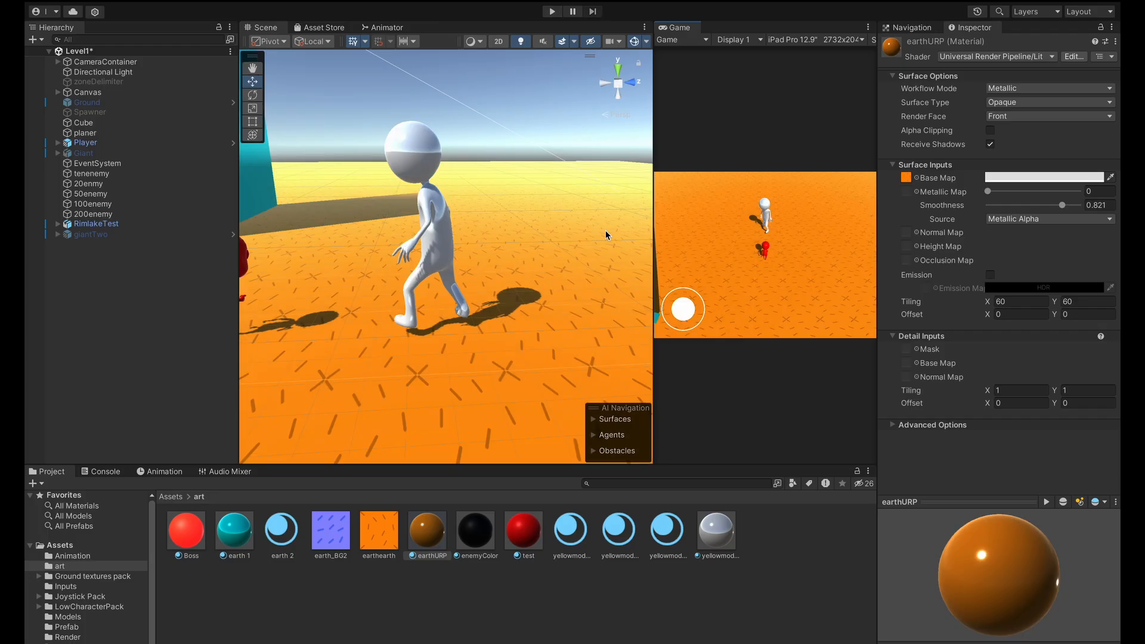
- Select RimlakeTest to show its Rigidbody and Capsule Collider settings
{"action": "left_click", "coordinate": [95, 223]}
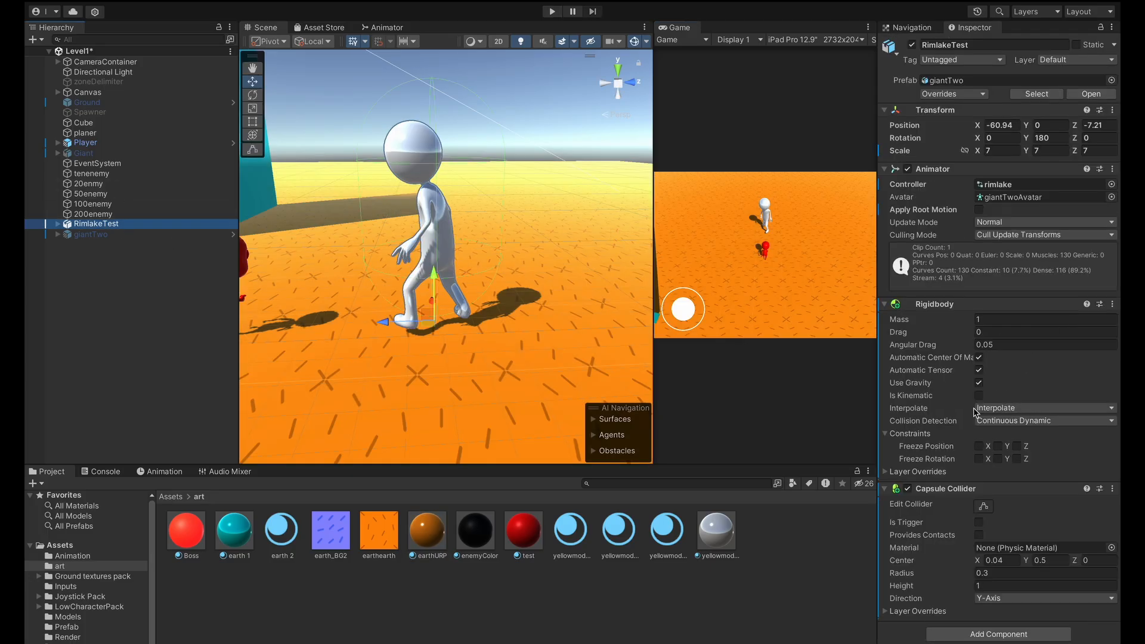